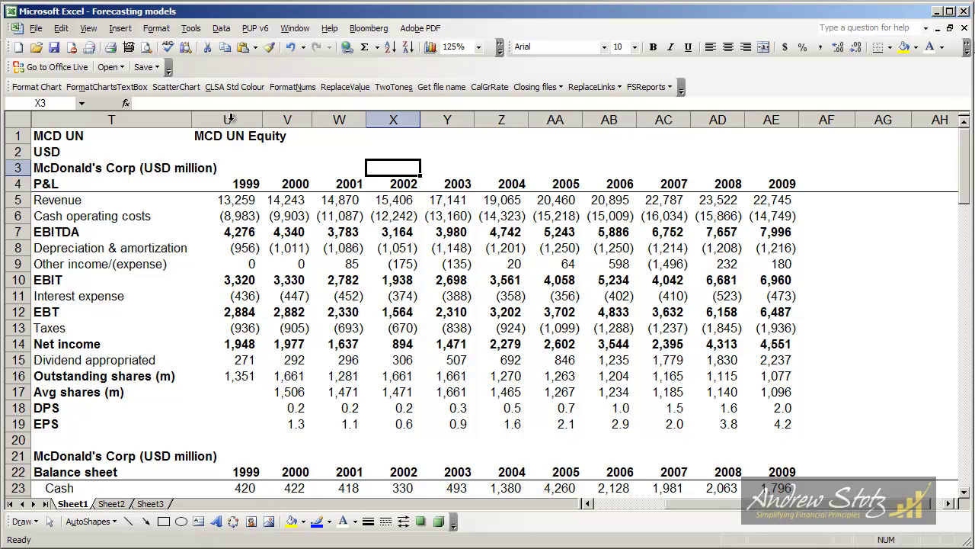
# - Hide columns U through AA (1999–2005) so the 2006–2009 figures sit beside the row labels
pyautogui.click(228, 119)
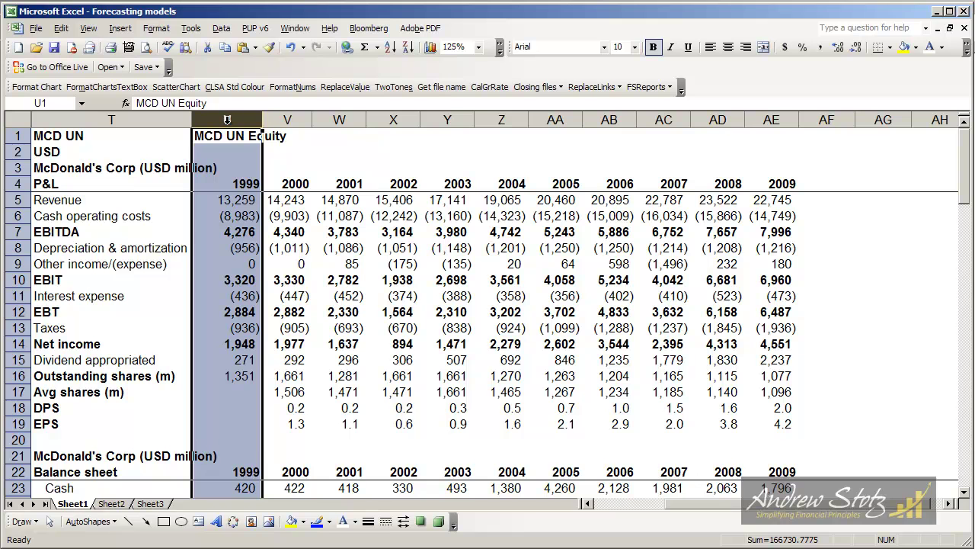
pyautogui.moveTo(227, 119); pyautogui.dragTo(529, 133)
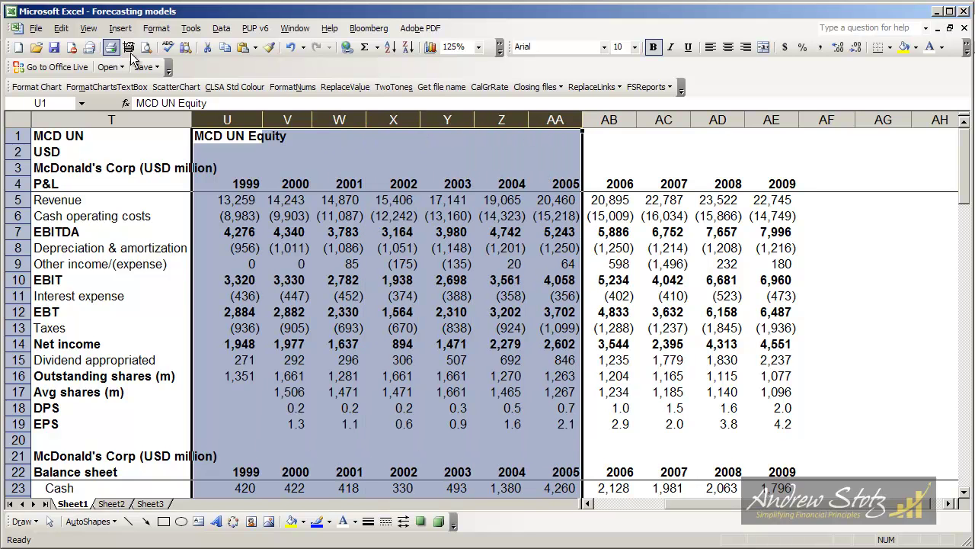
pyautogui.click(146, 37)
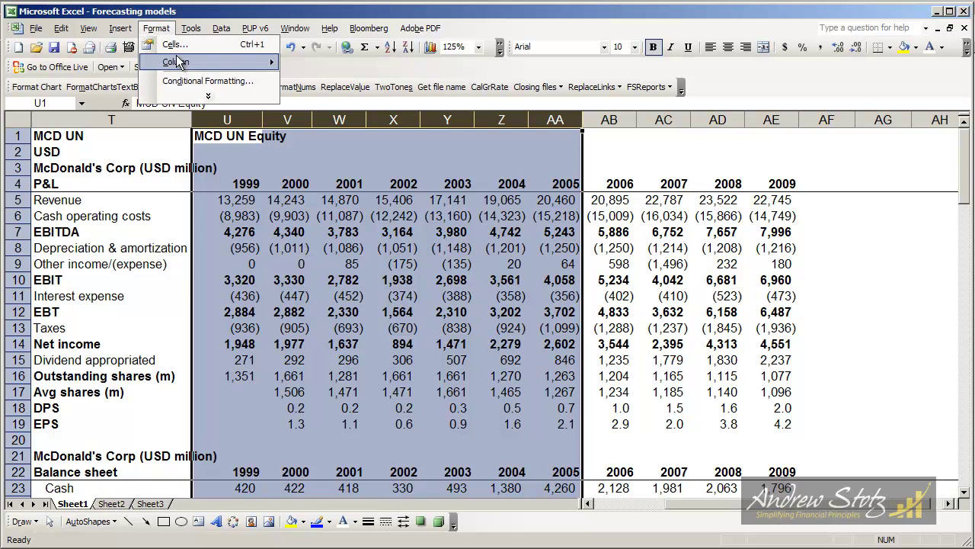
pyautogui.moveTo(228, 62)
pyautogui.click(323, 65)
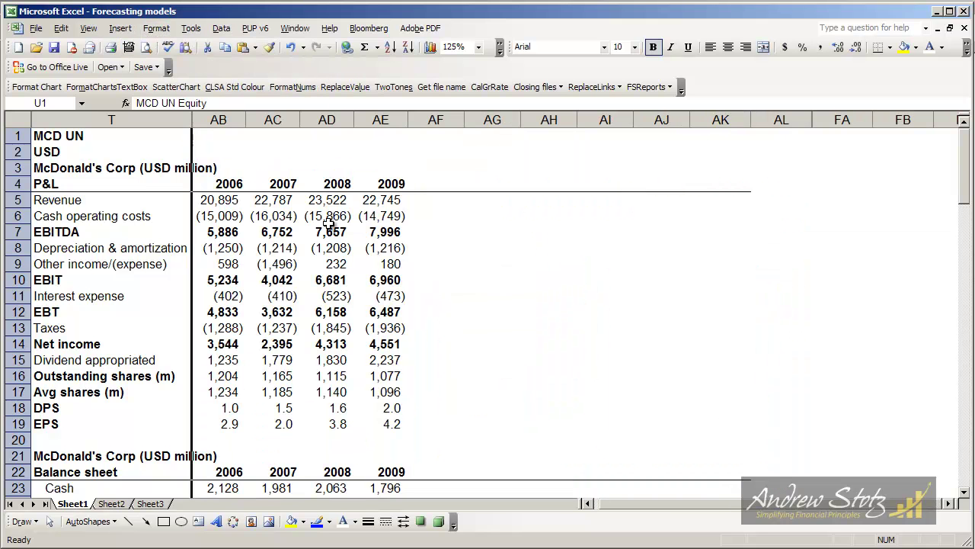
# - Turn the Forecast 2010–2015 headings in AF3:AK4 black and select the forecast year columns
pyautogui.moveTo(429, 170); pyautogui.dragTo(719, 183)
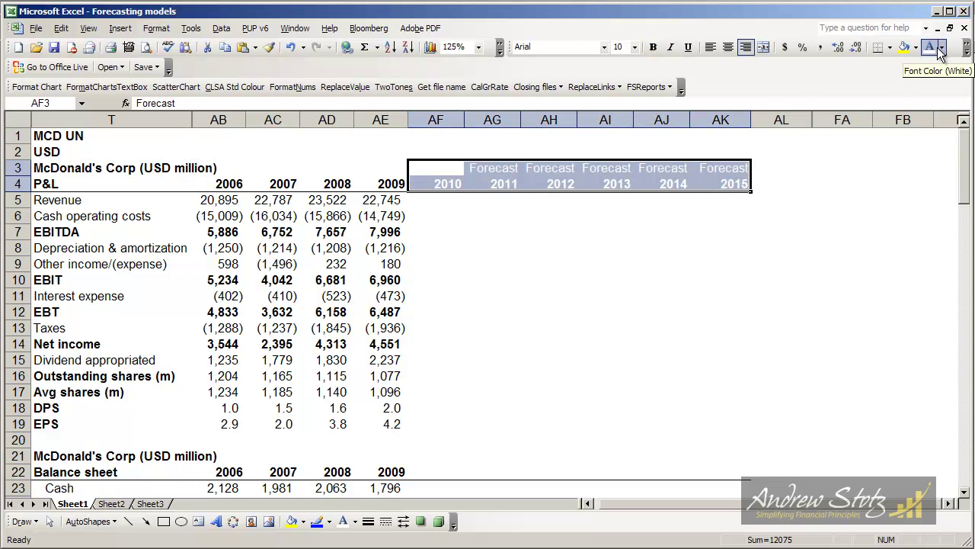
pyautogui.click(941, 48)
pyautogui.click(928, 74)
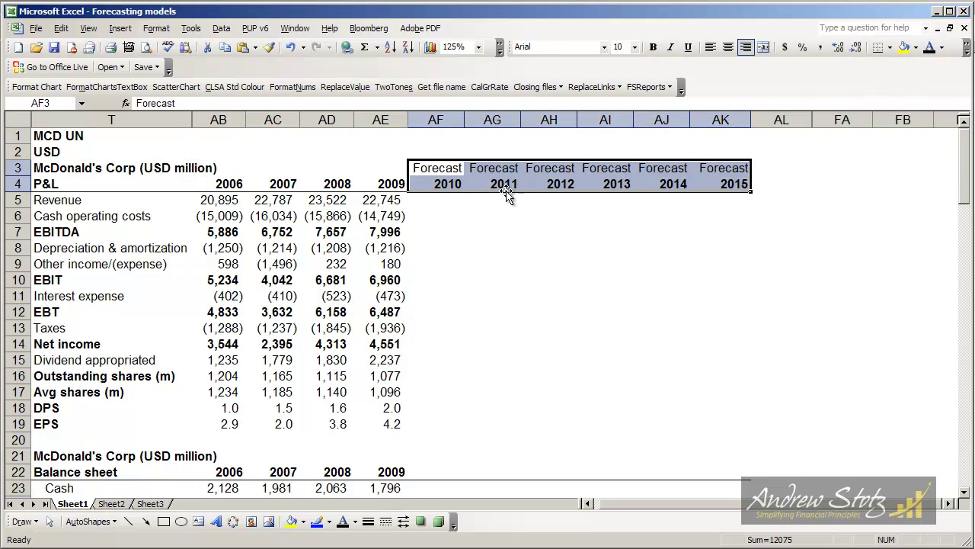
pyautogui.click(451, 168)
pyautogui.moveTo(446, 114); pyautogui.dragTo(758, 120)
pyautogui.click(570, 184)
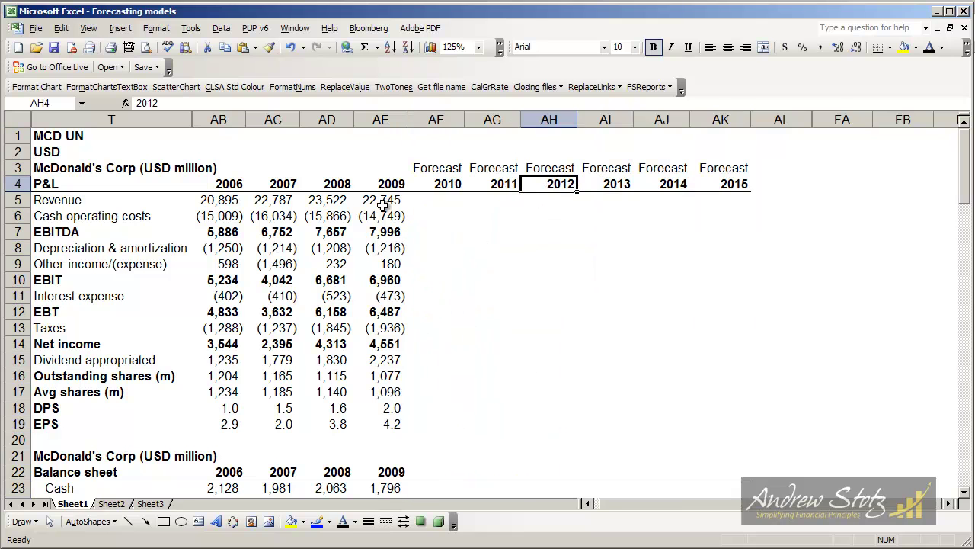
# - Replace the 2010 revenue in AF5 with the formula =AE5*(1+.1)
pyautogui.click(431, 198)
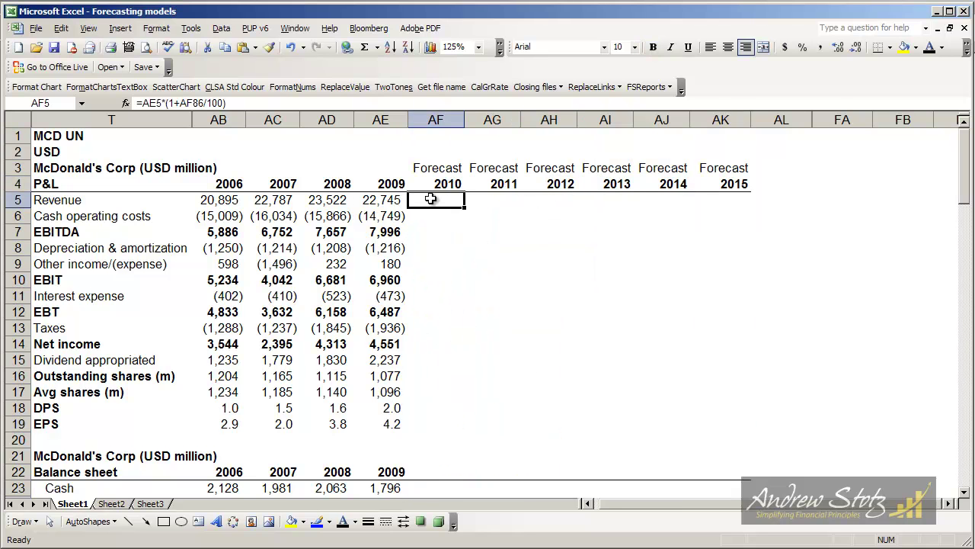
pyautogui.press('Delete')
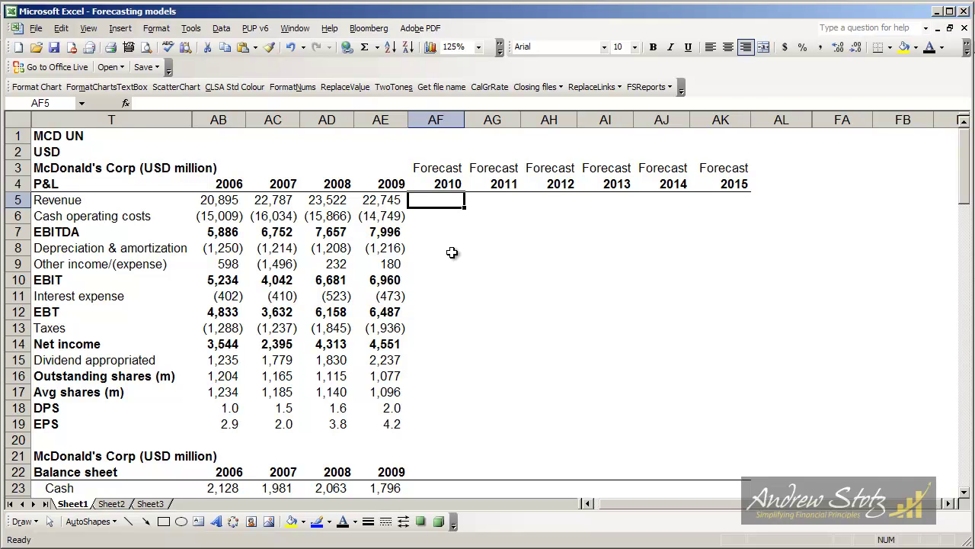
pyautogui.write('=')
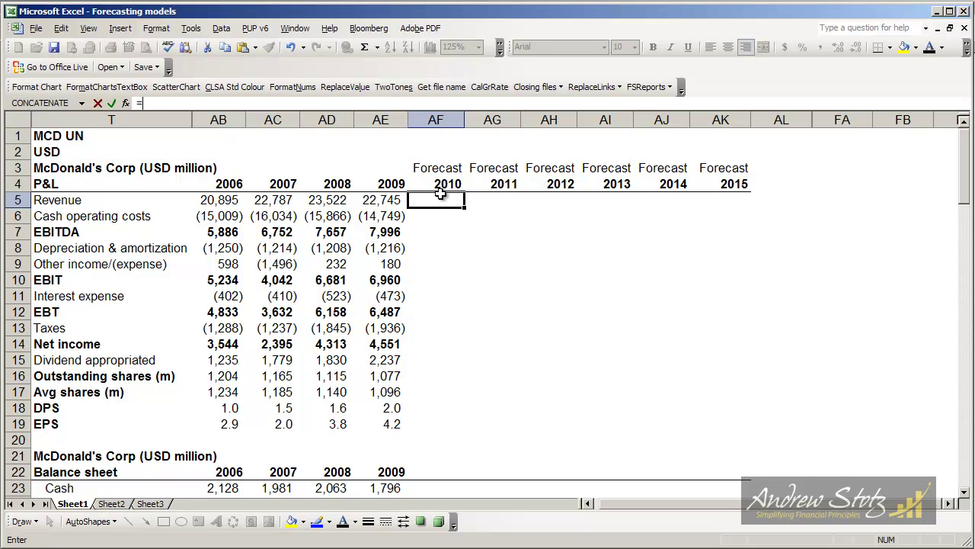
pyautogui.press('Left')
pyautogui.write('*(1+.1)')
pyautogui.press('Return')
# - Make the 2010 revenue value black and delete the 1 from its growth rate
pyautogui.click(441, 197)
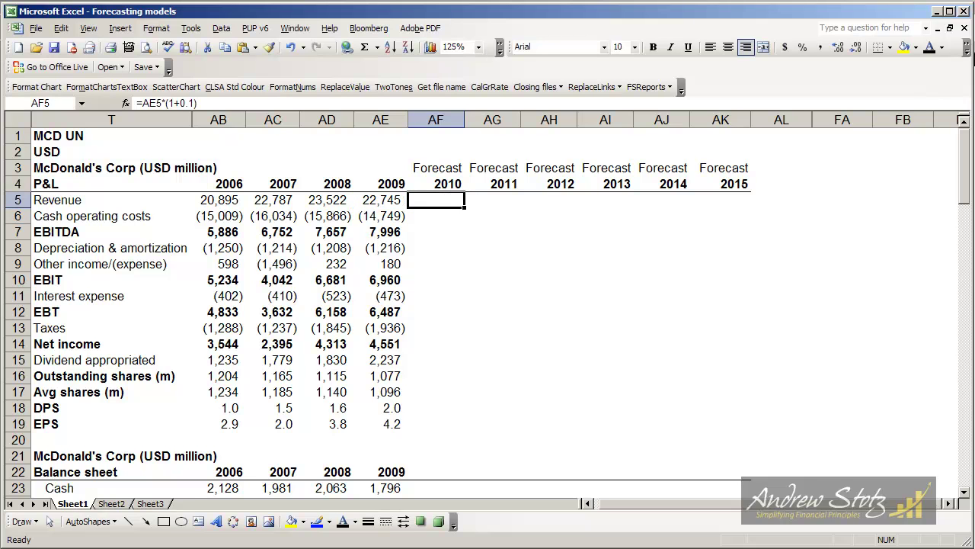
pyautogui.click(929, 48)
pyautogui.press('F2')
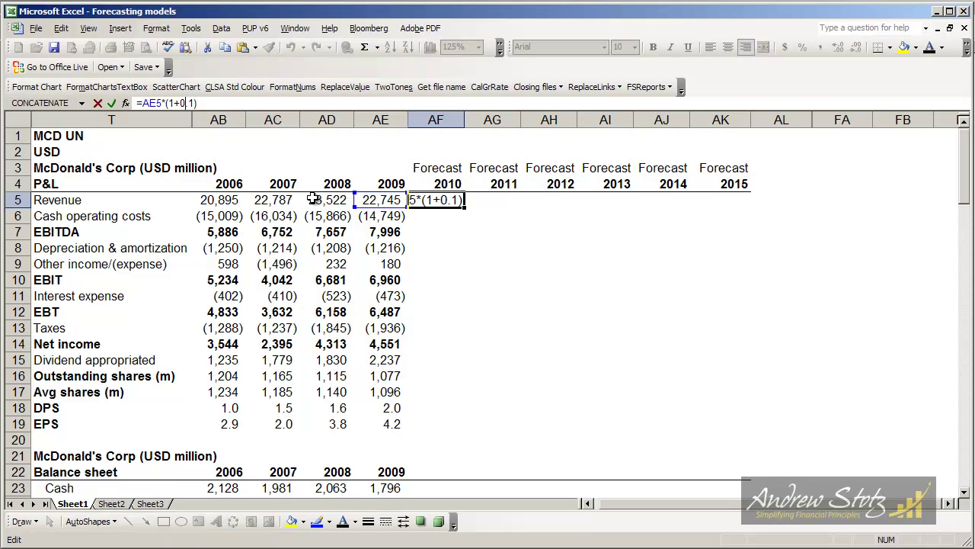
pyautogui.press('Delete')
# - Try growth rates of 0 and then 1 in the 2010 revenue formula
pyautogui.write('0')
pyautogui.press('Return')
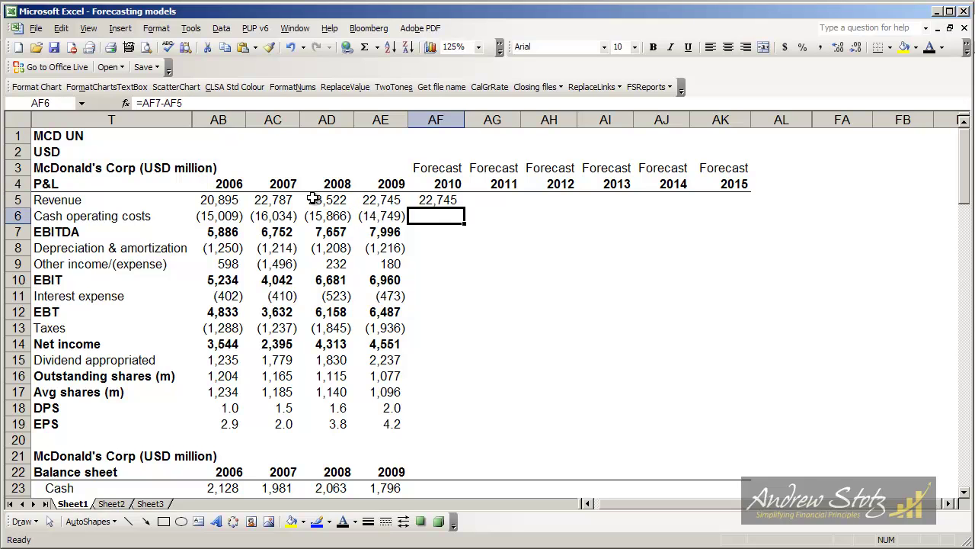
pyautogui.press('Left')
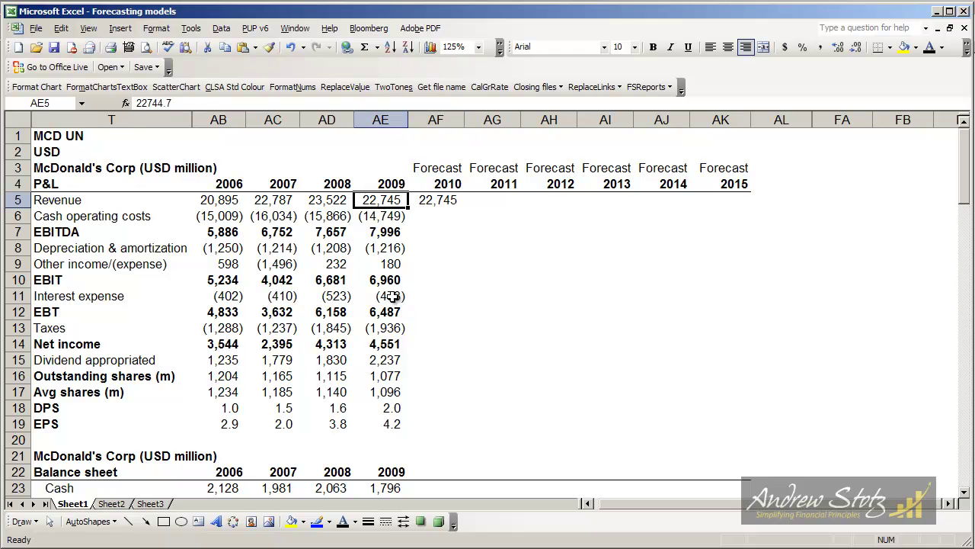
pyautogui.press('Right')
pyautogui.press('F2')
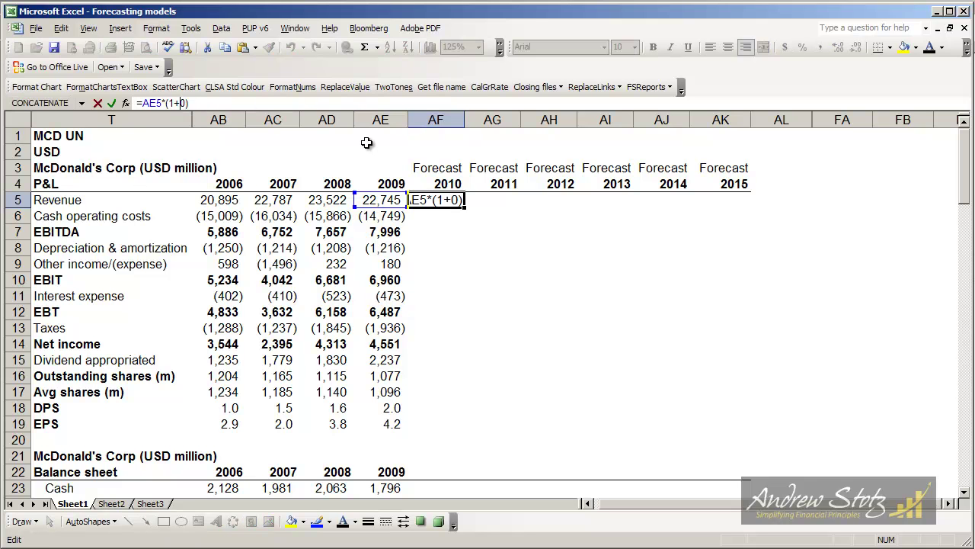
pyautogui.press('Delete')
pyautogui.write('1')
pyautogui.press('Return')
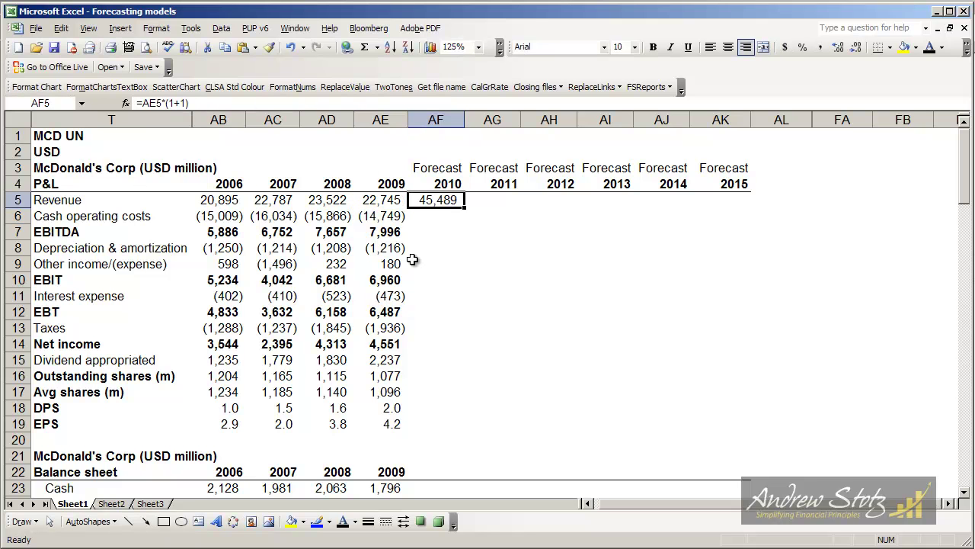
# - Change the growth rate to .01 so 2010 revenue shows 22,972, checking 2009 revenue
pyautogui.click(276, 99)
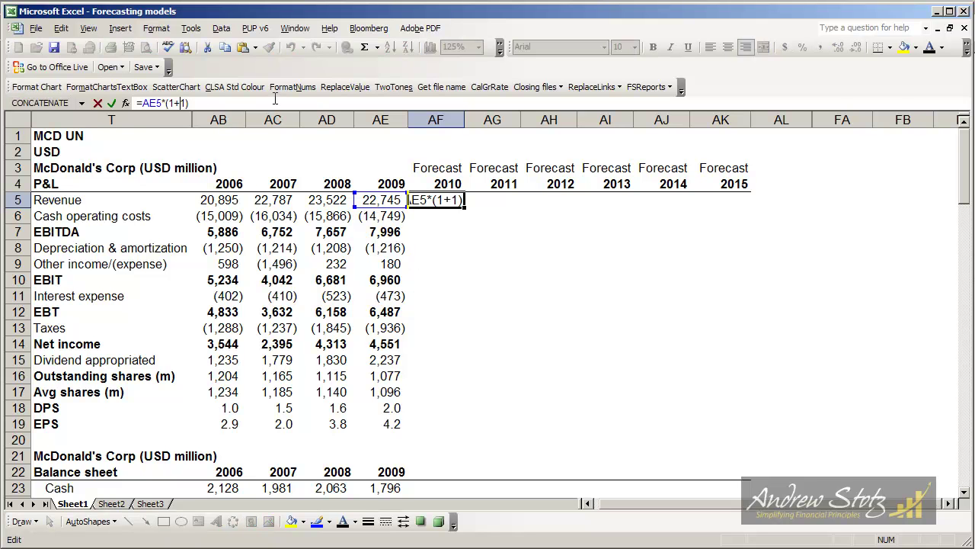
pyautogui.write('.0')
pyautogui.press('Return')
pyautogui.press('Up')
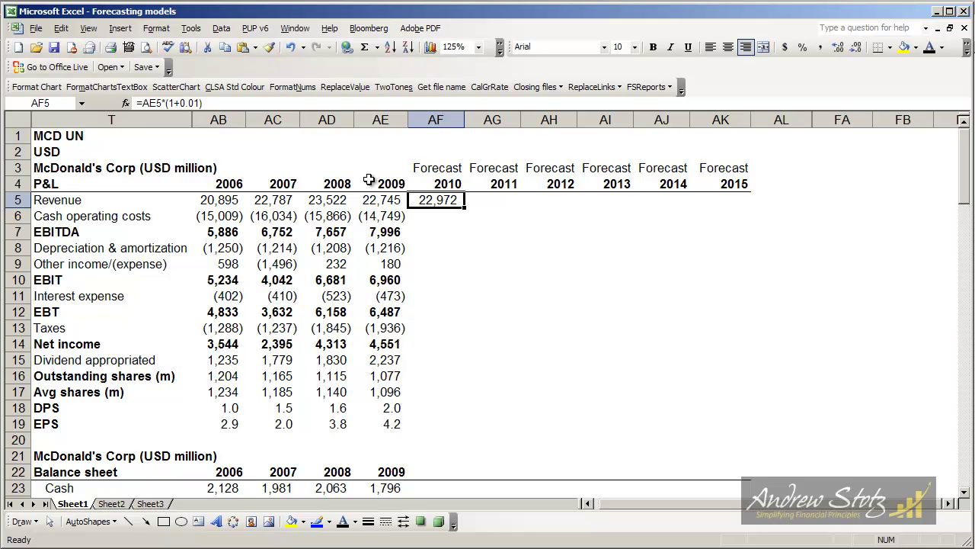
pyautogui.press('Left')
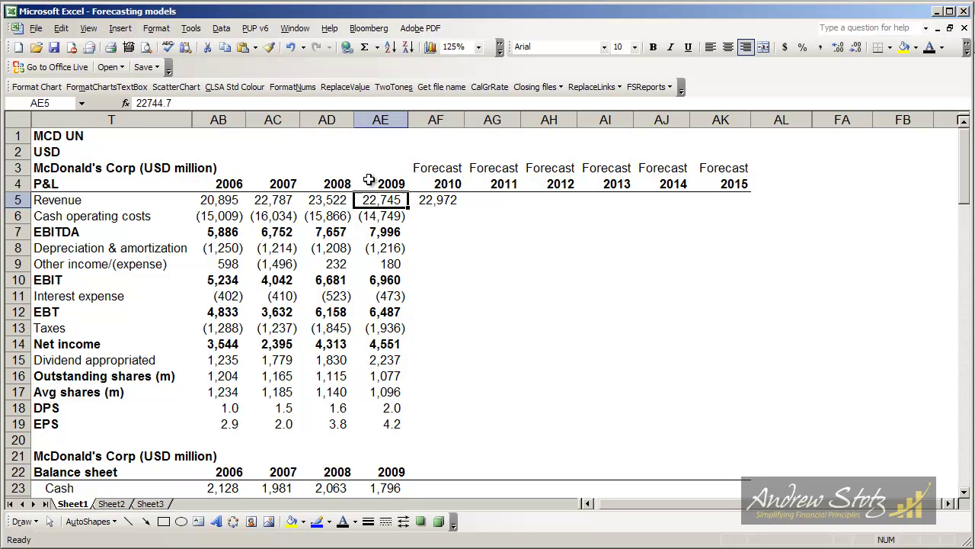
pyautogui.click(445, 204)
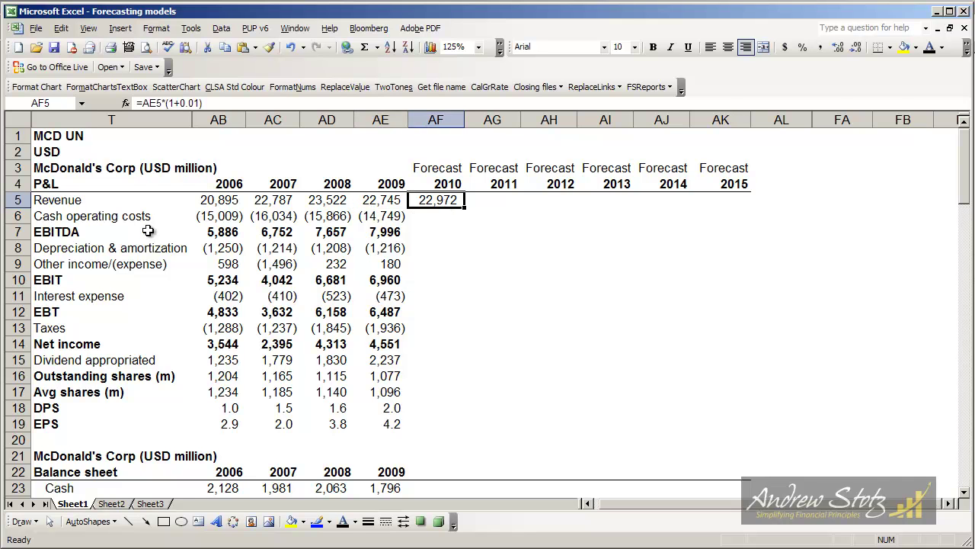
# - Insert a blank row 6 below Revenue and enter a 0.1 growth rate in AF6 with one decimal
pyautogui.click(17, 218)
pyautogui.rightClick(19, 220)
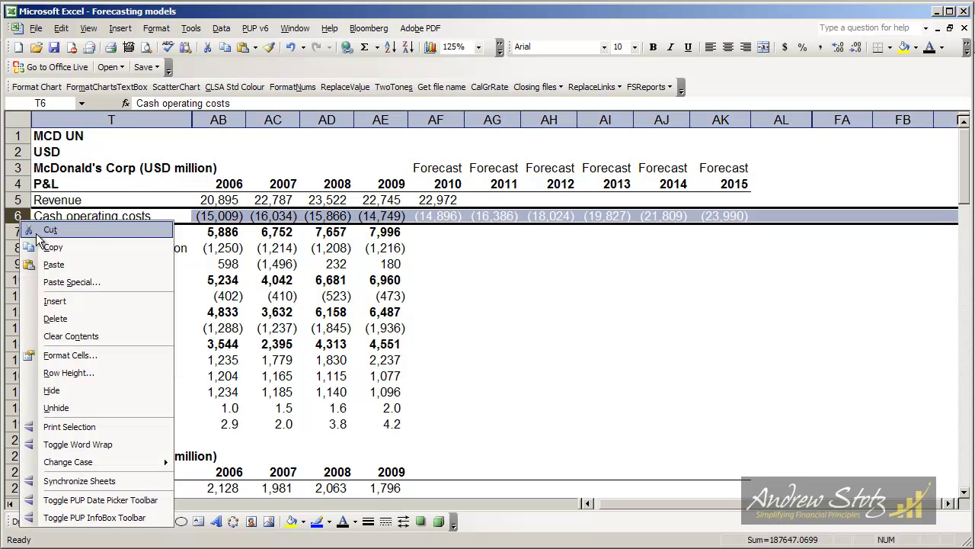
pyautogui.click(77, 300)
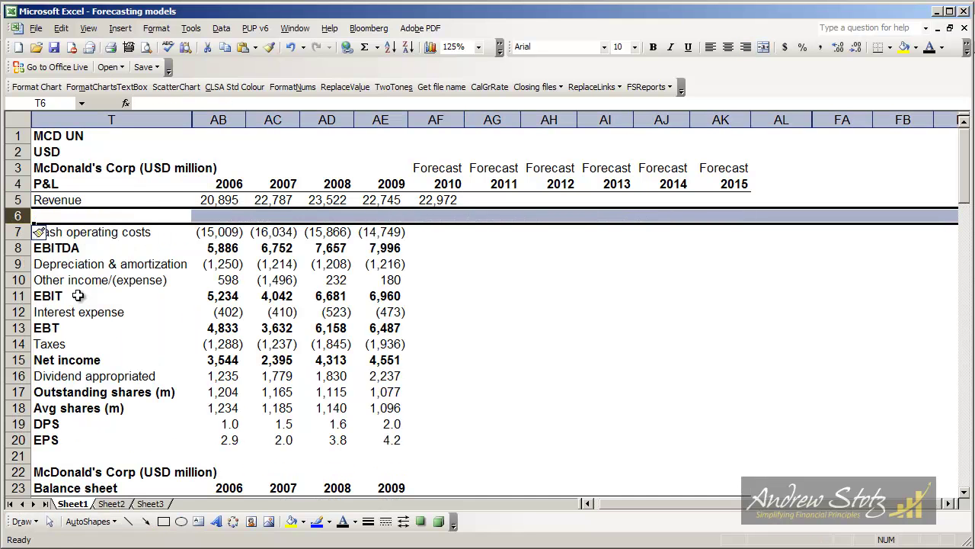
pyautogui.click(81, 214)
pyautogui.click(440, 214)
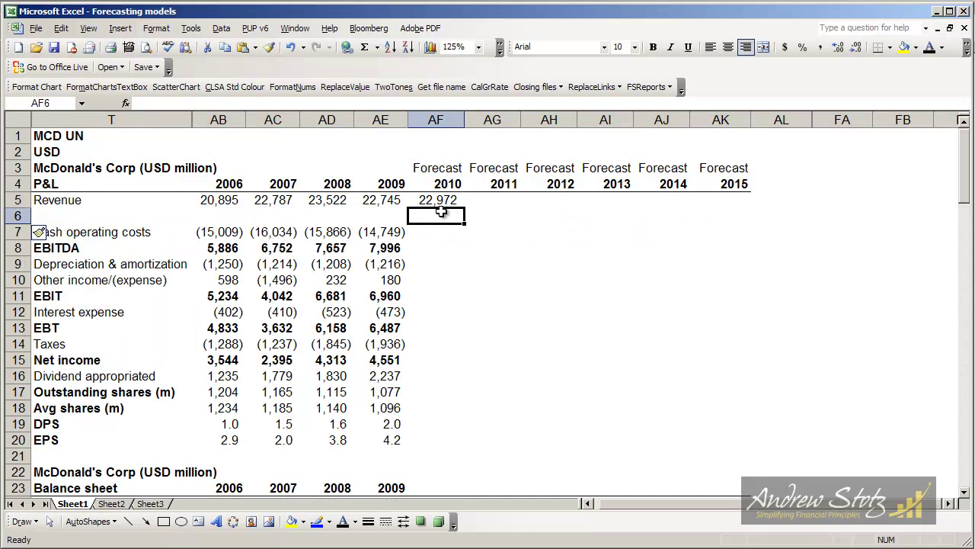
pyautogui.write('0.1')
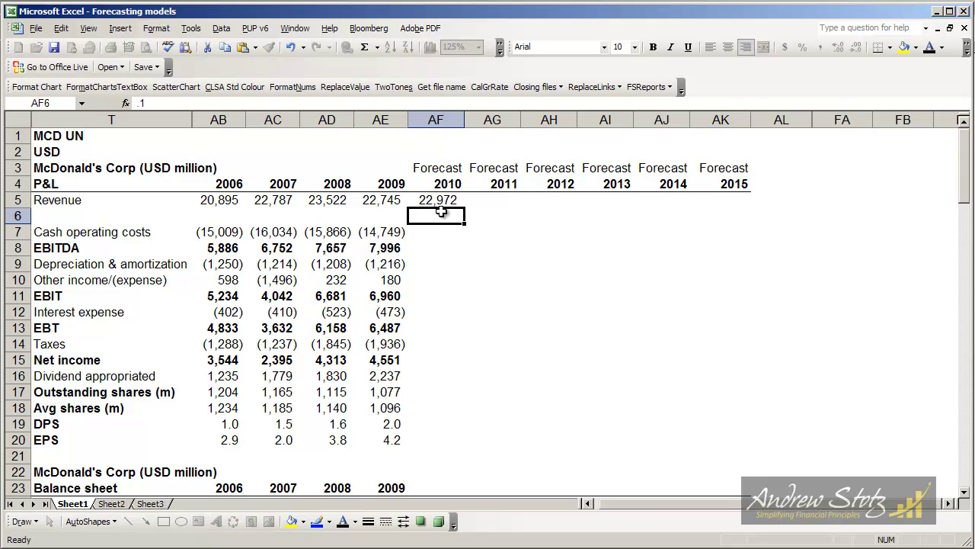
pyautogui.press('Return')
pyautogui.click(437, 212)
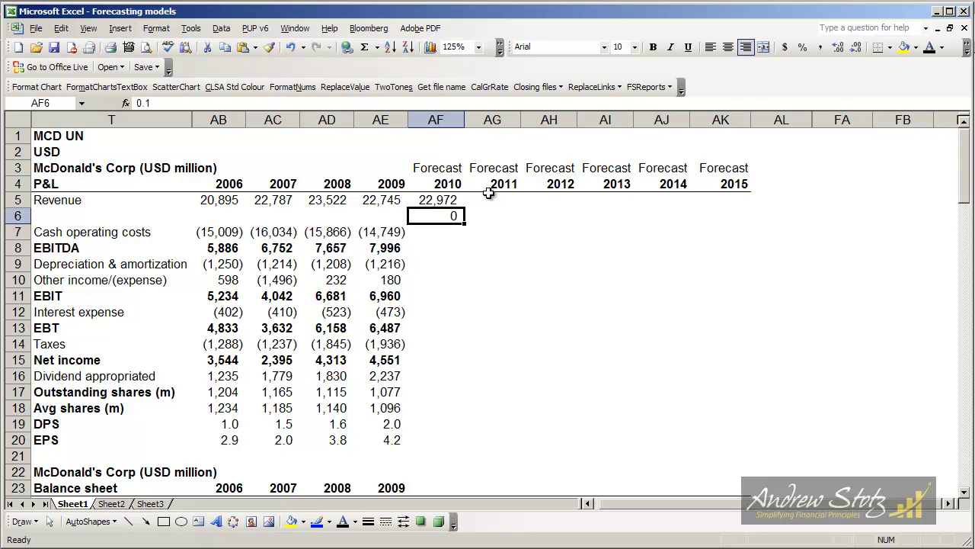
pyautogui.click(838, 48)
# - Change the 2010 revenue formula to =AE5*(1+AF6), showing 25,019
pyautogui.press('Up')
pyautogui.press('F2')
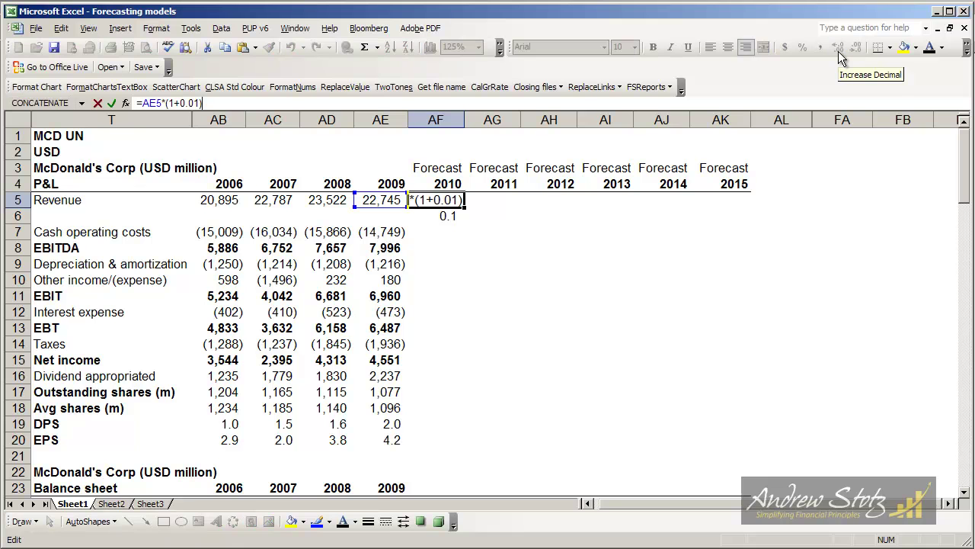
pyautogui.press('Left')
pyautogui.press('BackSpace')
pyautogui.press('BackSpace')
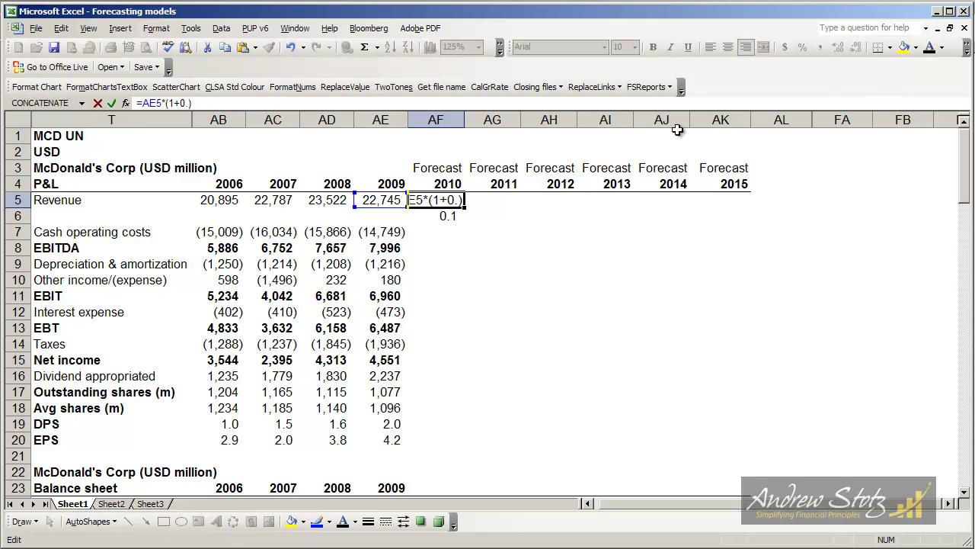
pyautogui.press('BackSpace')
pyautogui.press('BackSpace')
pyautogui.click(444, 217)
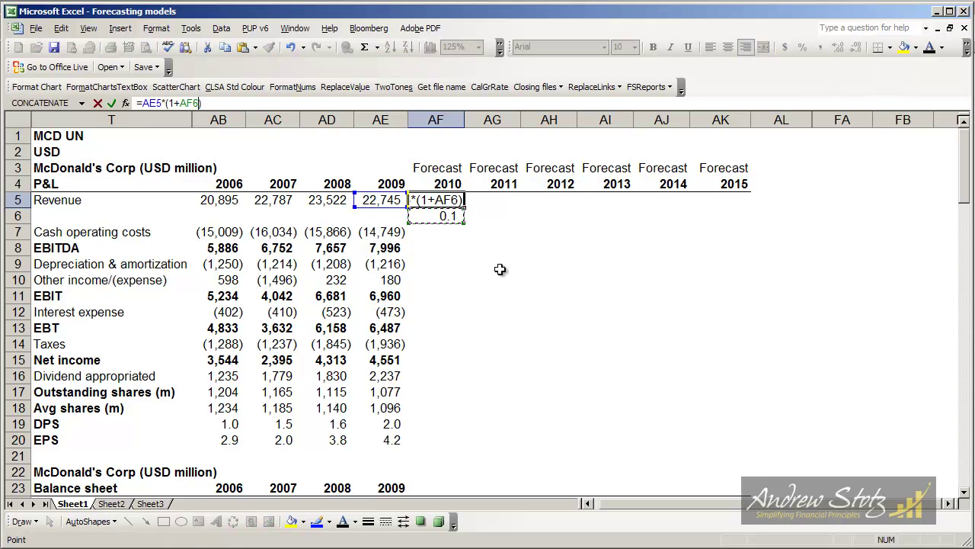
pyautogui.press('Return')
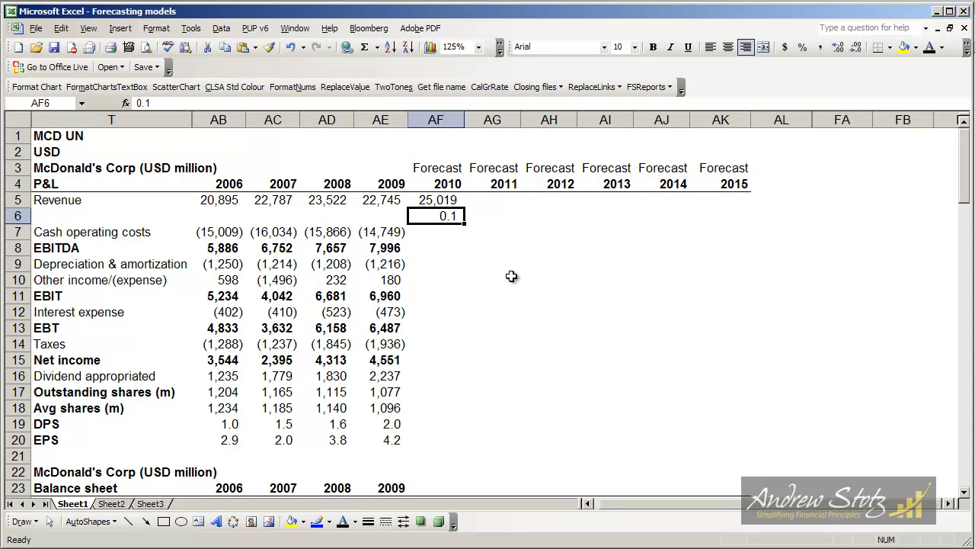
# - Delete the inserted growth-rate row 6
pyautogui.click(20, 248)
pyautogui.click(18, 280)
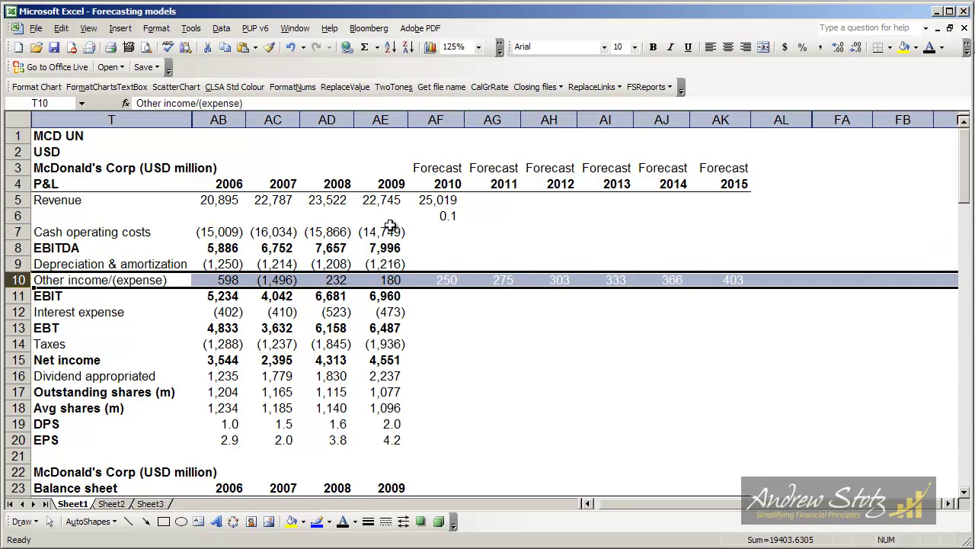
pyautogui.click(123, 199)
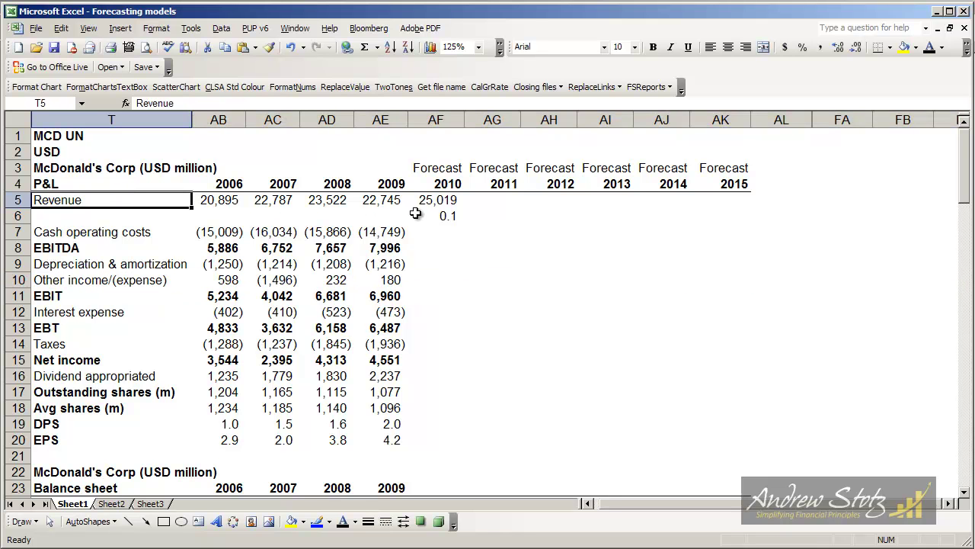
pyautogui.click(20, 216)
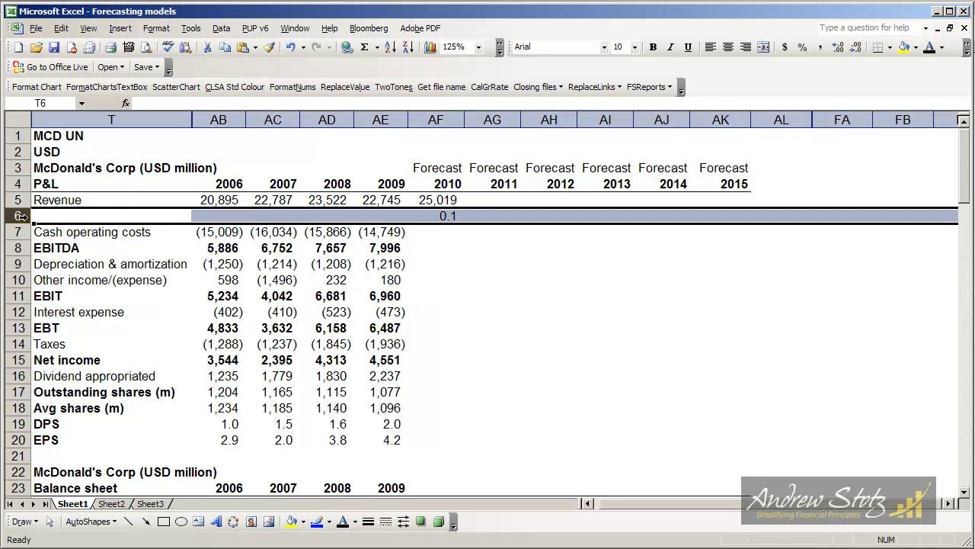
pyautogui.rightClick(21, 216)
pyautogui.click(53, 319)
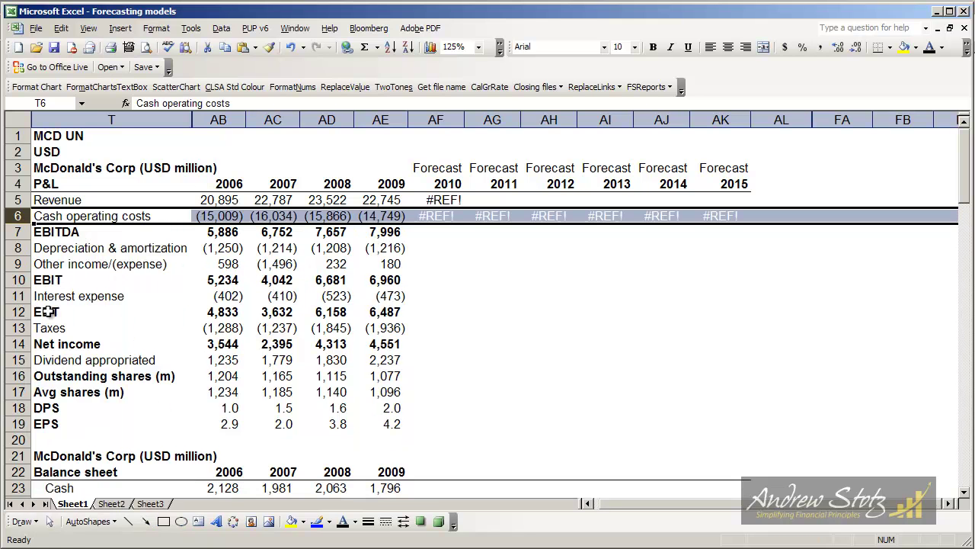
# - Undo back to the original layout and recommit the 2010 revenue formula showing 22,972
pyautogui.click(289, 47)
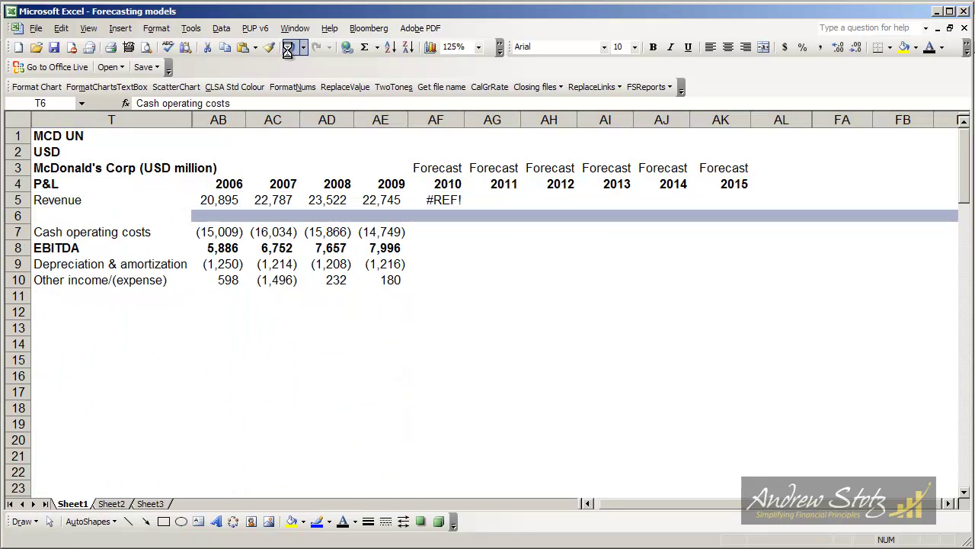
pyautogui.click(292, 47)
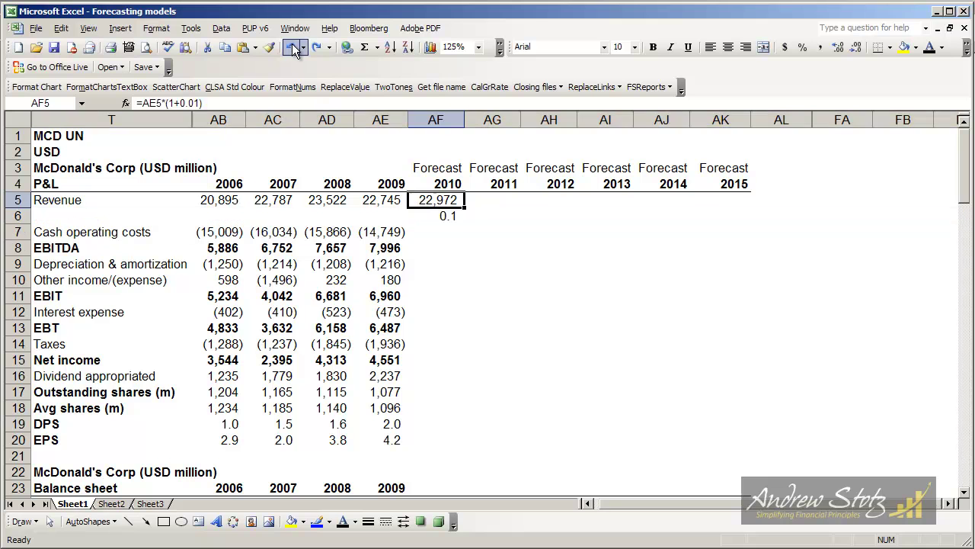
pyautogui.click(292, 48)
pyautogui.click(293, 48)
pyautogui.click(293, 48)
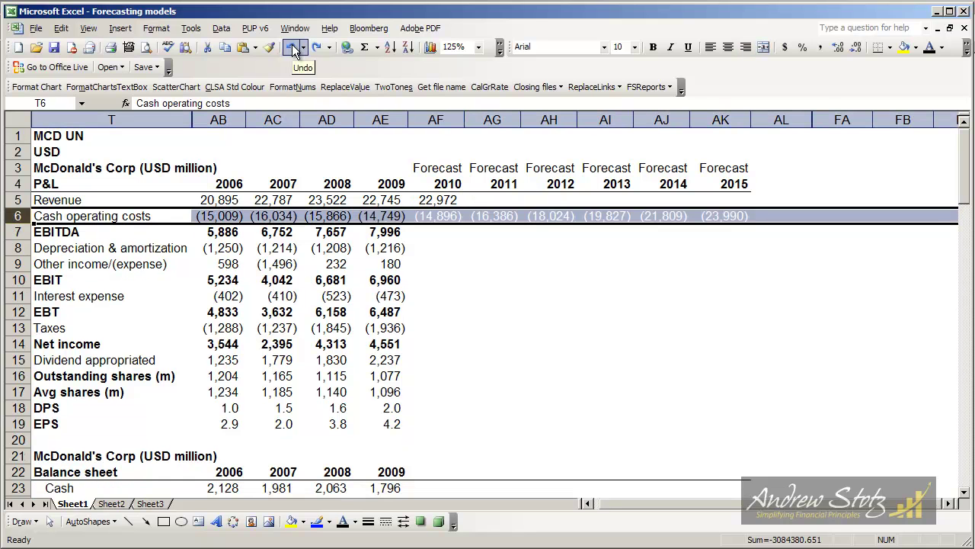
pyautogui.click(442, 202)
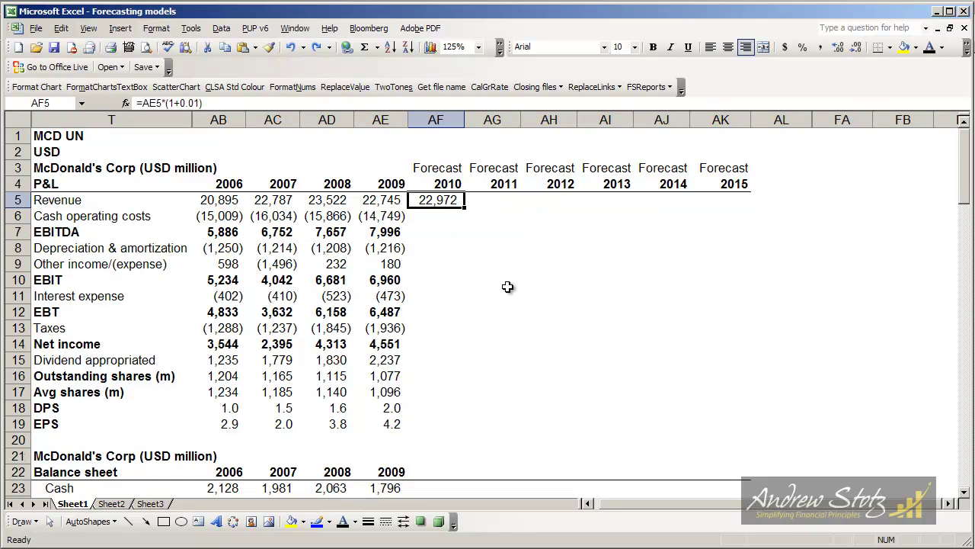
pyautogui.press('F2')
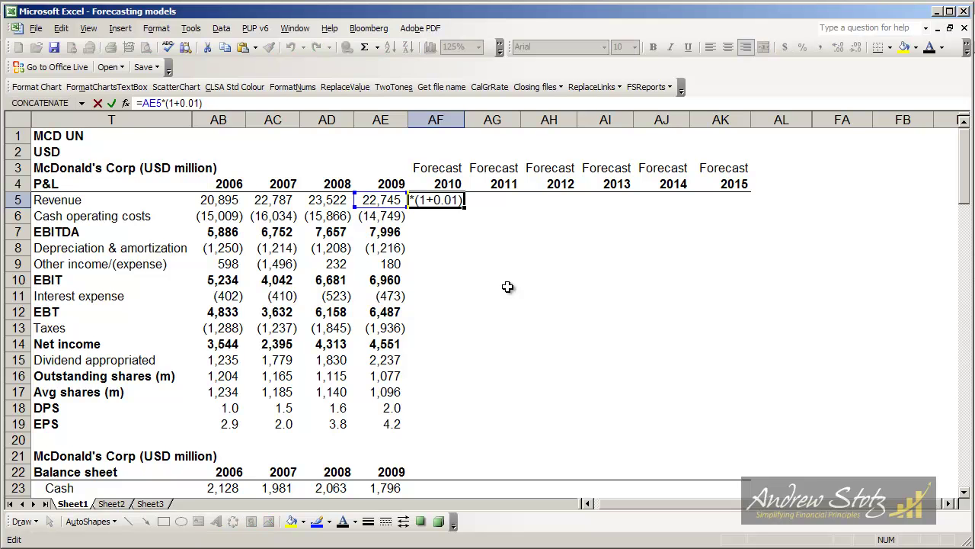
pyautogui.press('Return')
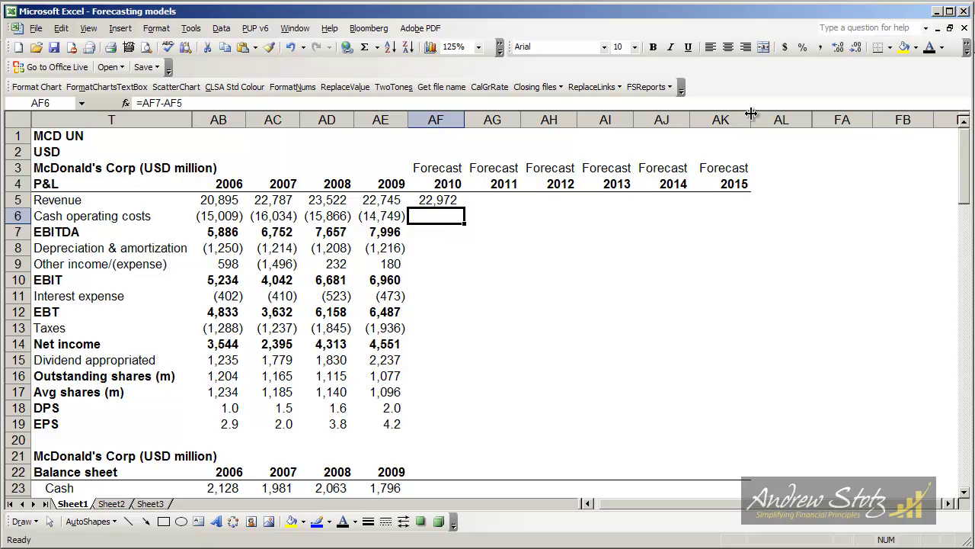
# - Move down to the Forecasting section and review the 10.0 revenue growth assumptions around row 86
pyautogui.click(304, 30)
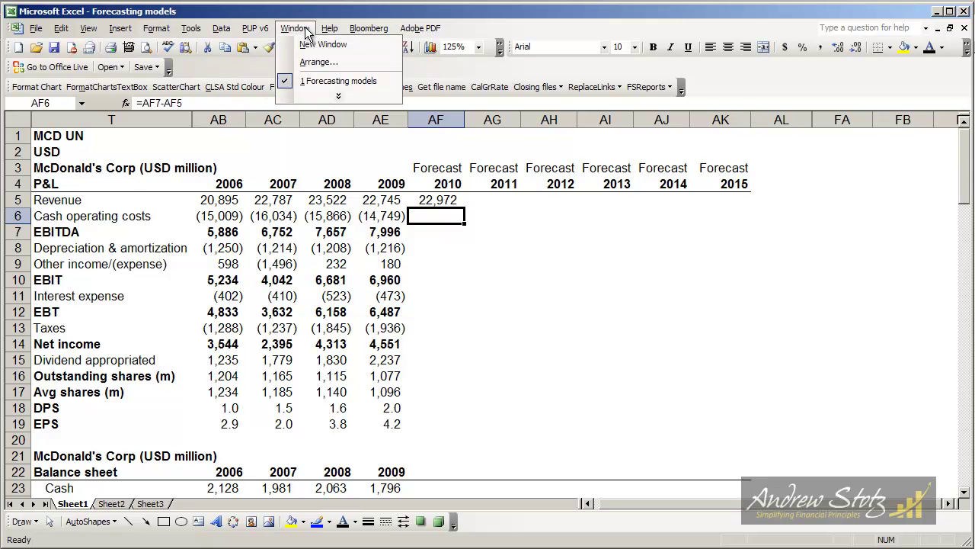
pyautogui.click(436, 245)
pyautogui.press('pagedown')
pyautogui.press('pagedown')
pyautogui.press('pagedown')
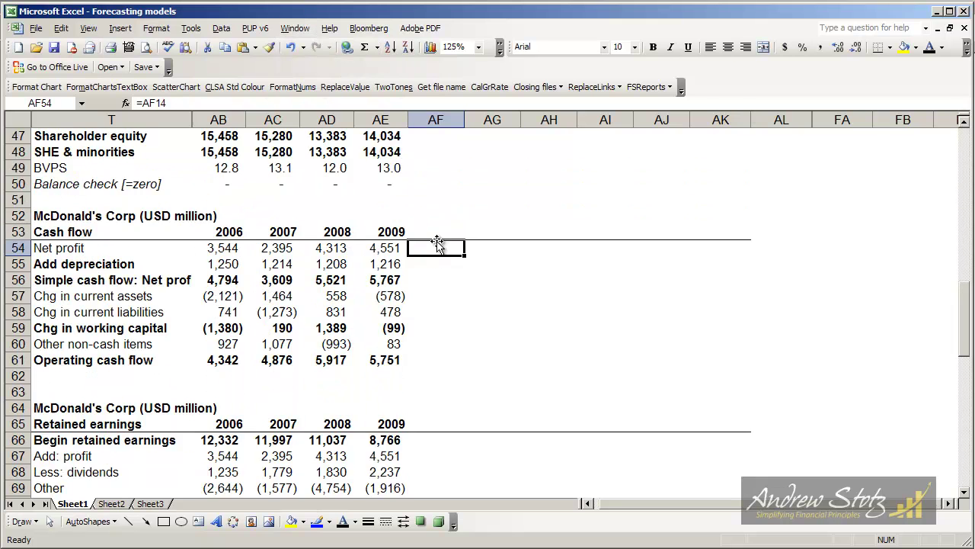
pyautogui.click(432, 372)
pyautogui.press('Down')
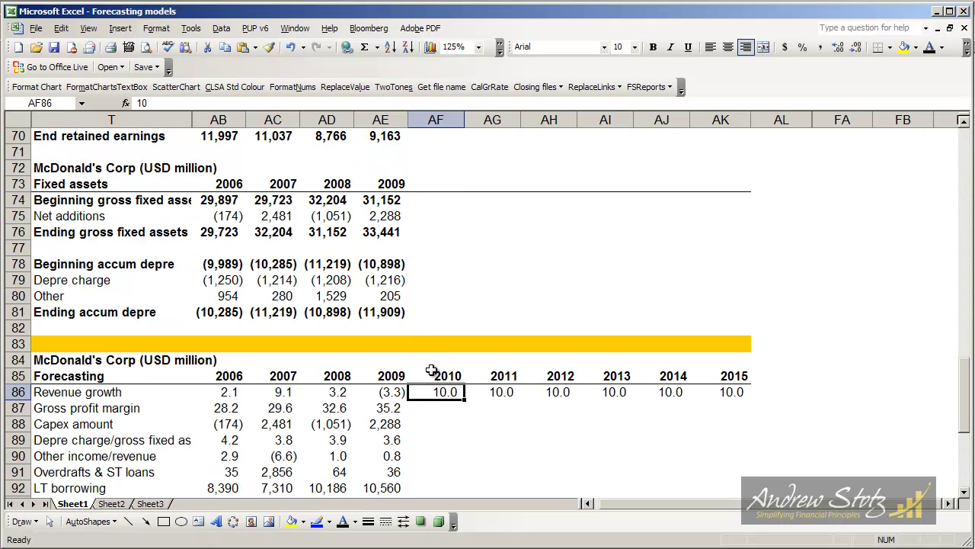
pyautogui.press('Left')
pyautogui.press('Left')
pyautogui.press('Left')
pyautogui.press('Left')
pyautogui.press('Left')
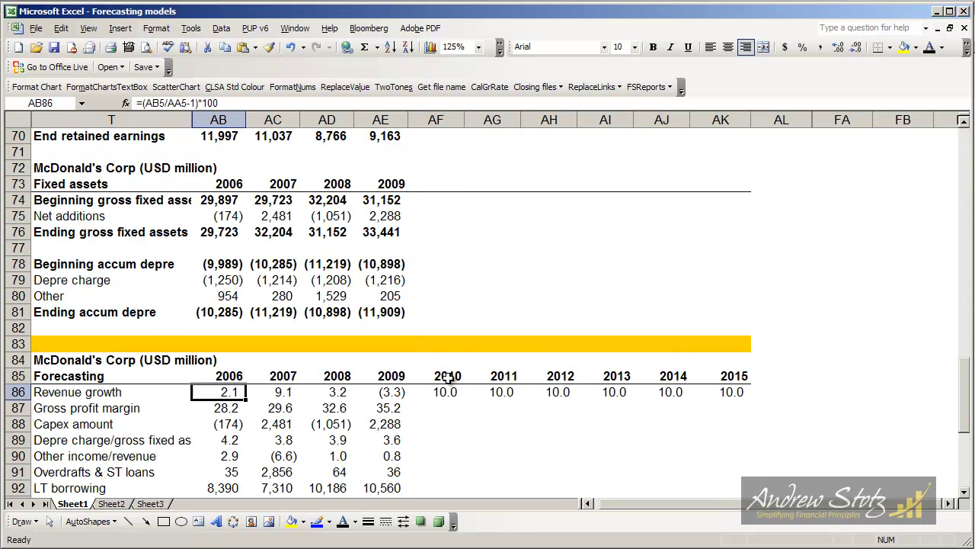
pyautogui.press('Up')
pyautogui.press('Up')
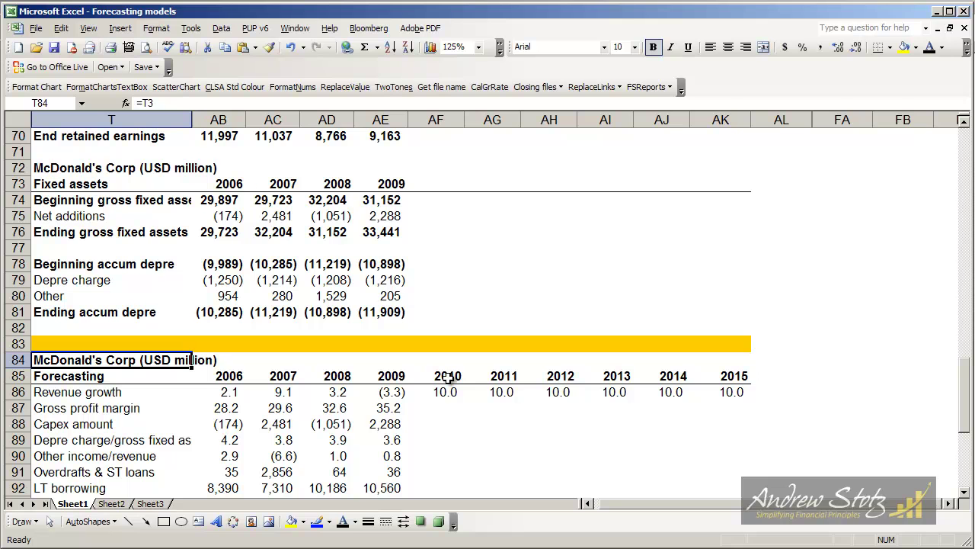
pyautogui.press('Up')
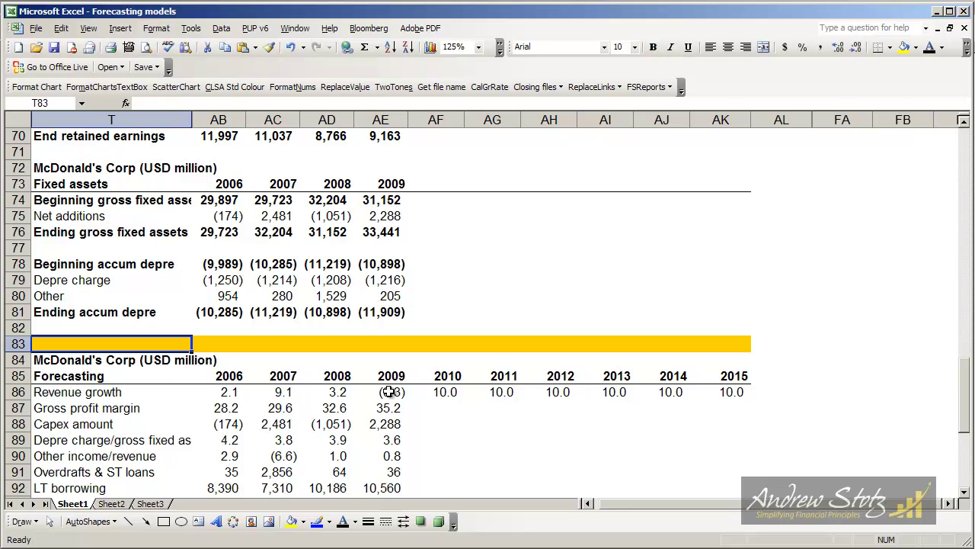
# - Inspect the historical revenue growth formulas, such as 2009's =(AE5/AD5-1)*100 giving (3.3)
pyautogui.click(419, 389)
pyautogui.press('Left')
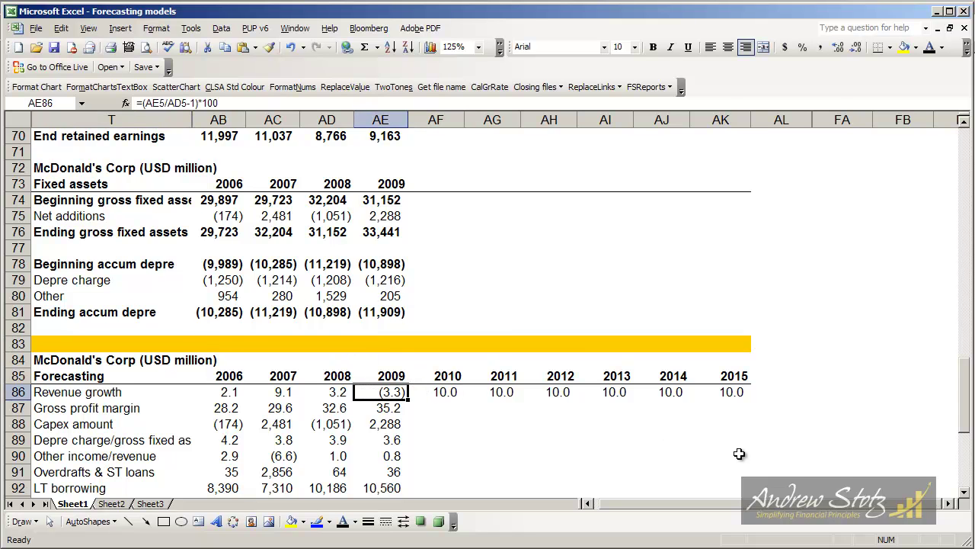
pyautogui.press('F2')
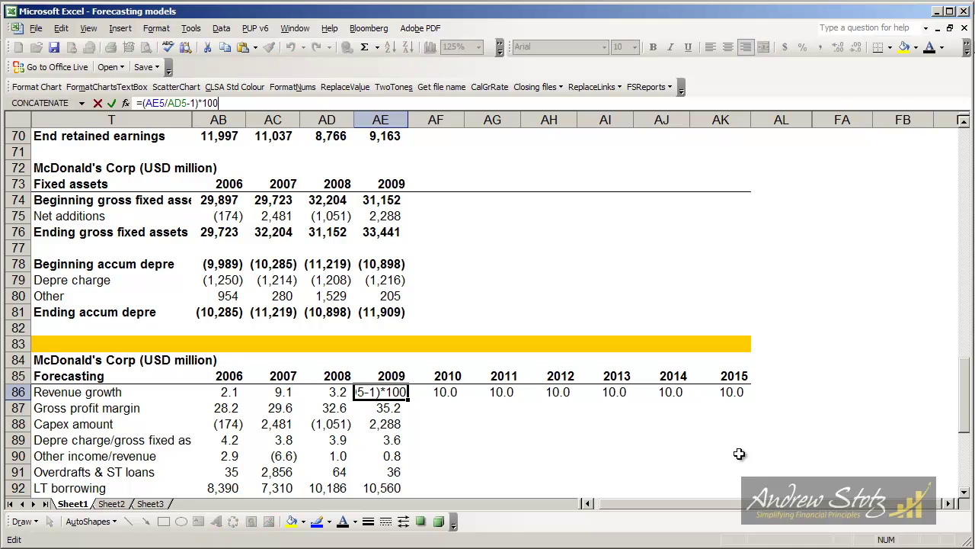
pyautogui.click(965, 141)
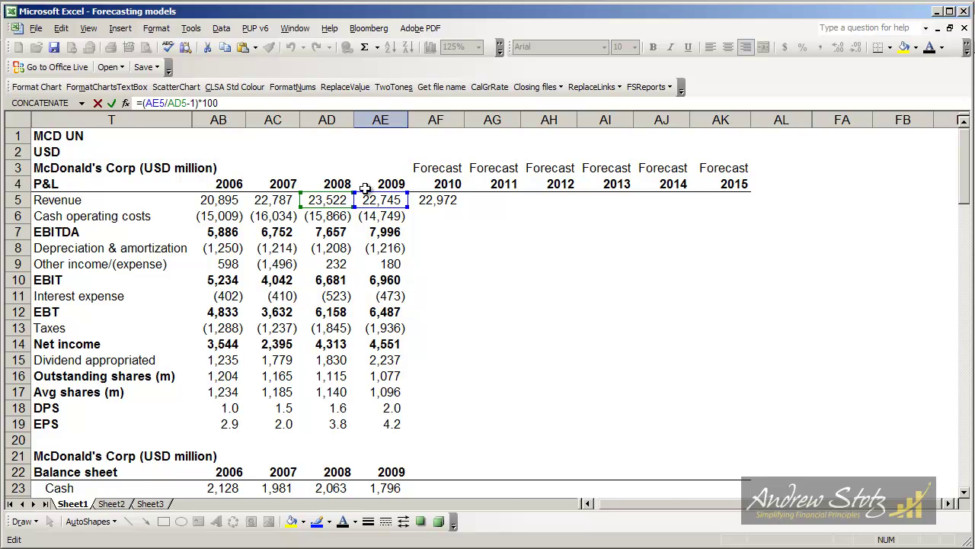
pyautogui.press('Return')
pyautogui.press('Up')
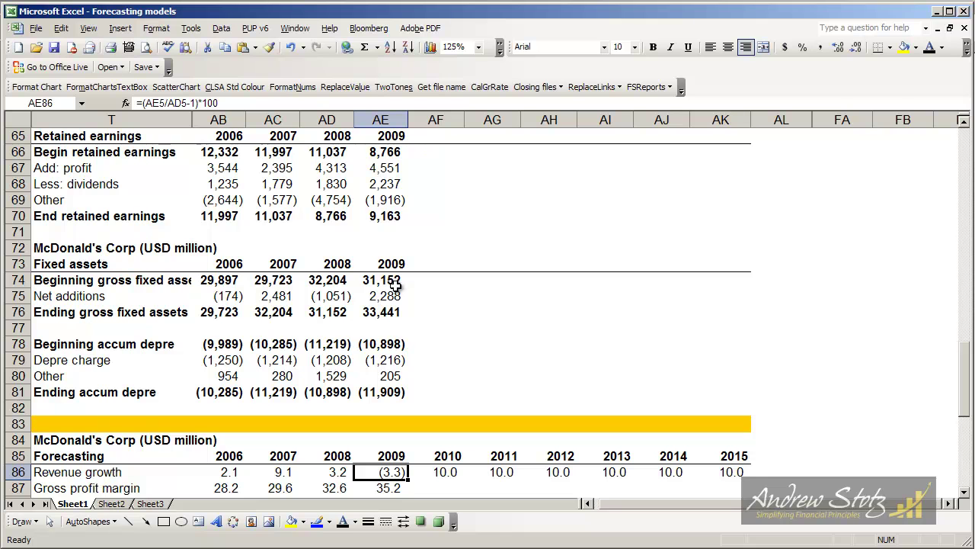
pyautogui.press('Left')
pyautogui.press('Left')
pyautogui.press('Left')
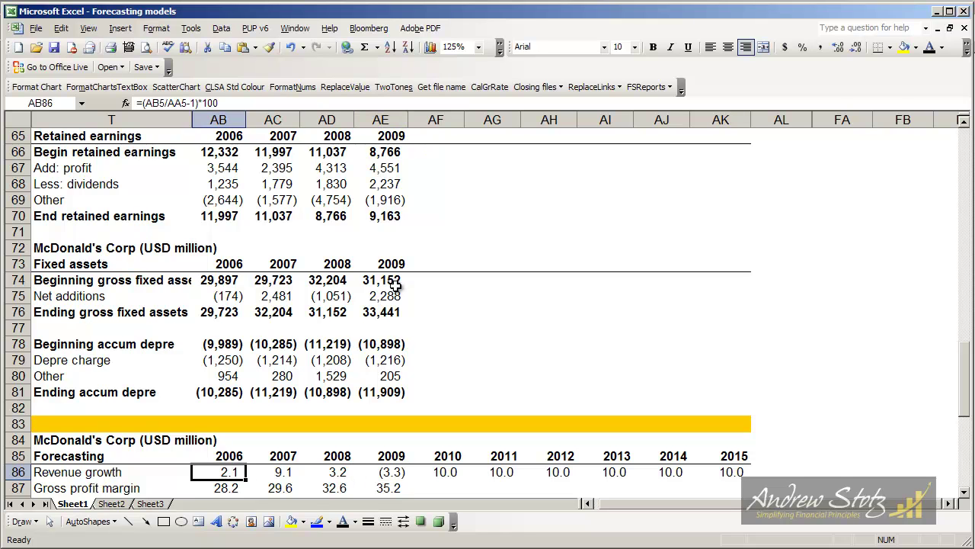
pyautogui.press('Right')
pyautogui.press('Right')
pyautogui.press('Right')
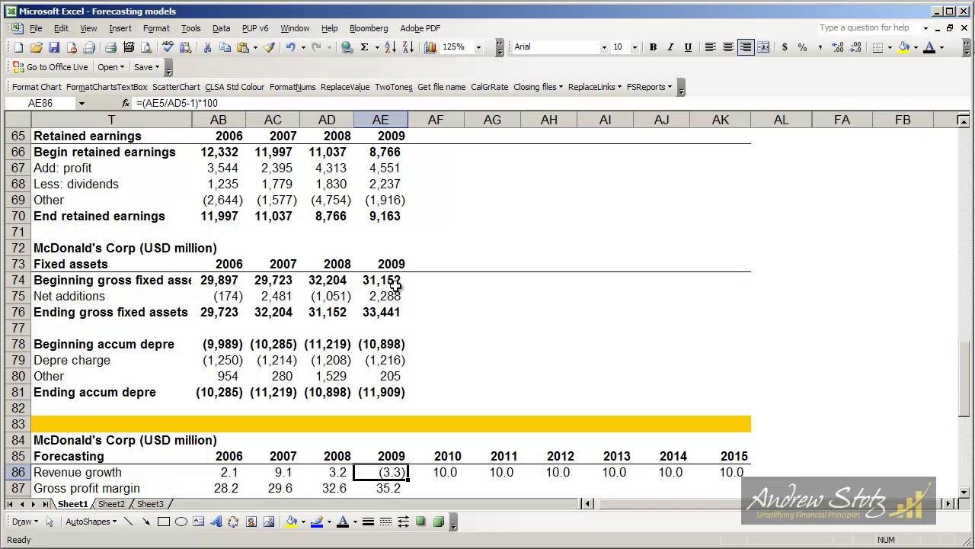
# - Enter 0.1 as the 2010 growth in Percent Style and relabel the row Revenue growth (%)
pyautogui.press('Right')
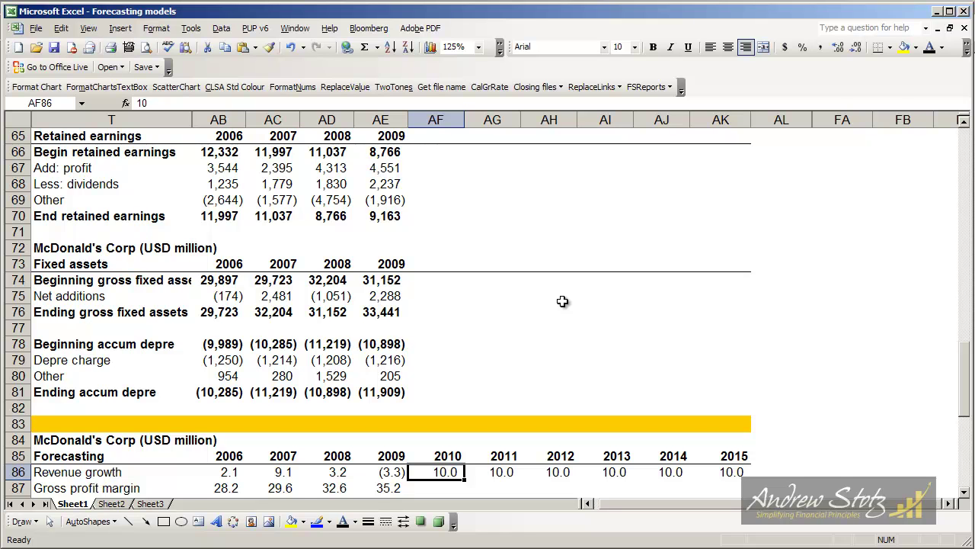
pyautogui.press('BackSpace')
pyautogui.press('Return')
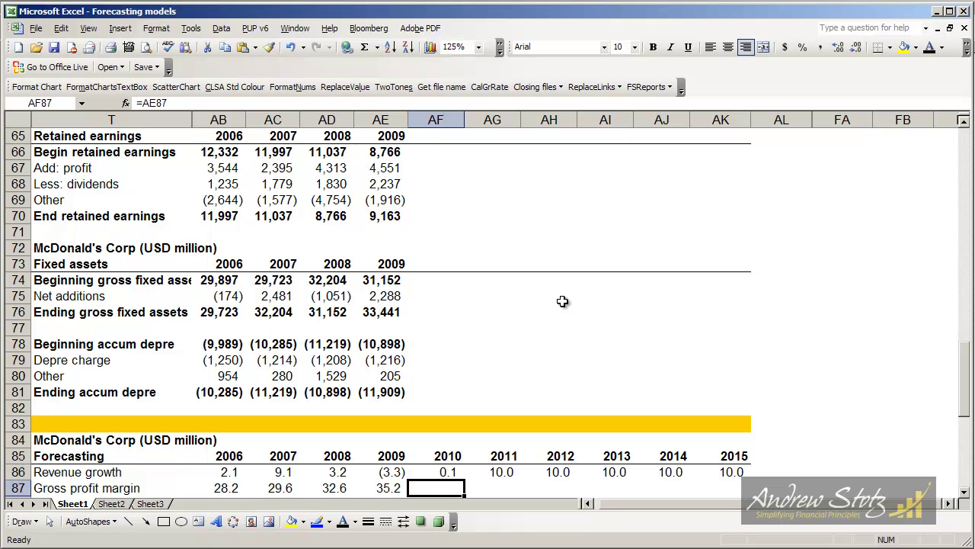
pyautogui.press('Up')
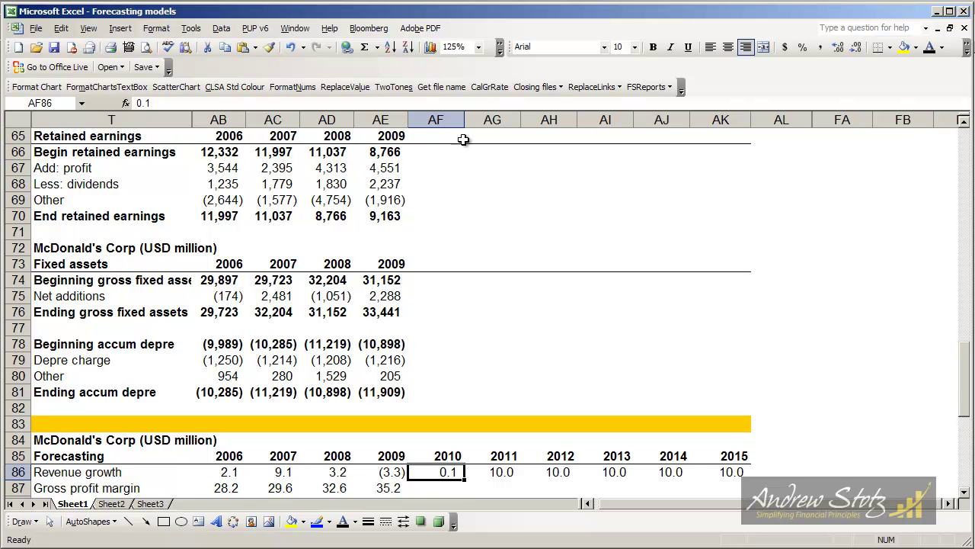
pyautogui.click(811, 49)
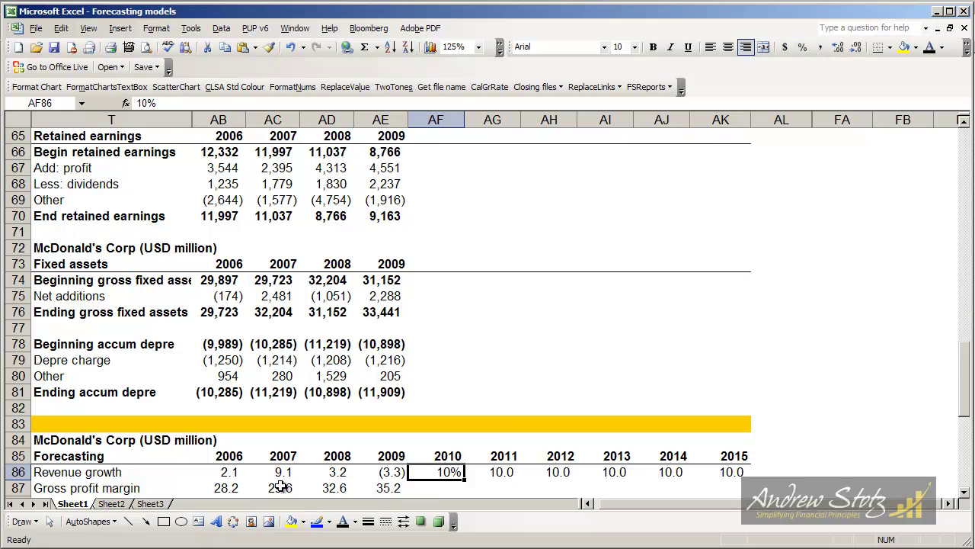
pyautogui.click(137, 477)
pyautogui.press('F2')
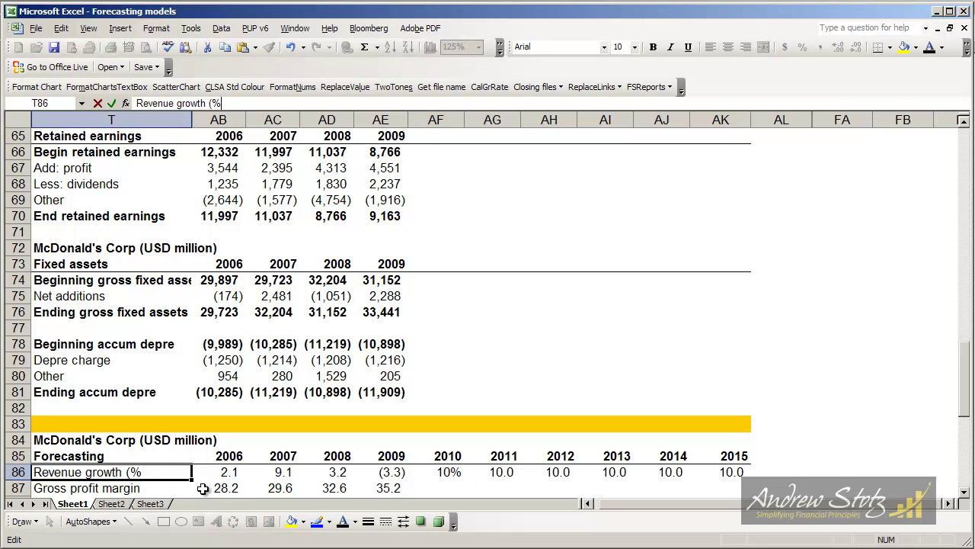
pyautogui.press('Escape')
# - Copy the 2011 cell's format onto AF86 and enter 10, displaying 10.0
pyautogui.press('Right')
pyautogui.press('Right')
pyautogui.press('Right')
pyautogui.press('Right')
pyautogui.press('Right')
pyautogui.press('Right')
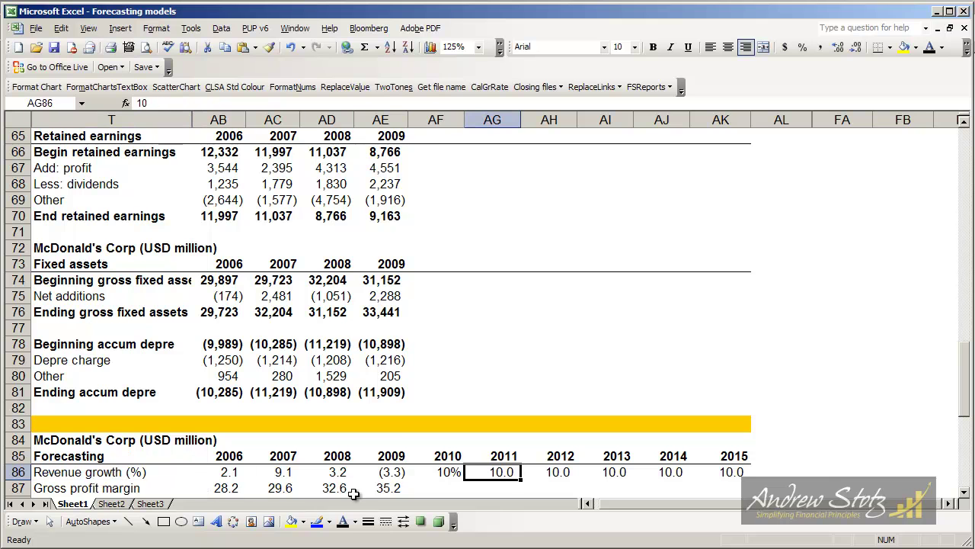
pyautogui.click(270, 48)
pyautogui.press('Left')
pyautogui.press('Return')
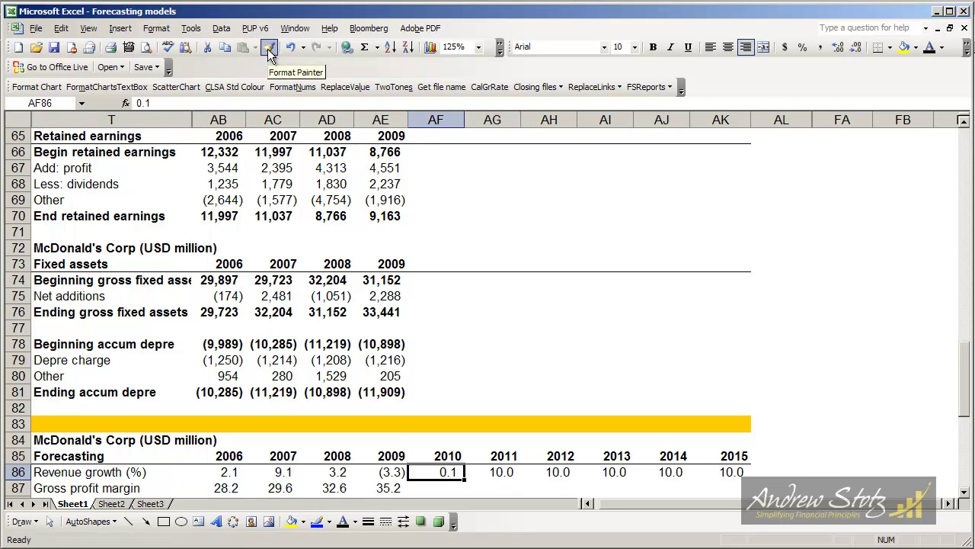
pyautogui.write('10')
pyautogui.press('Return')
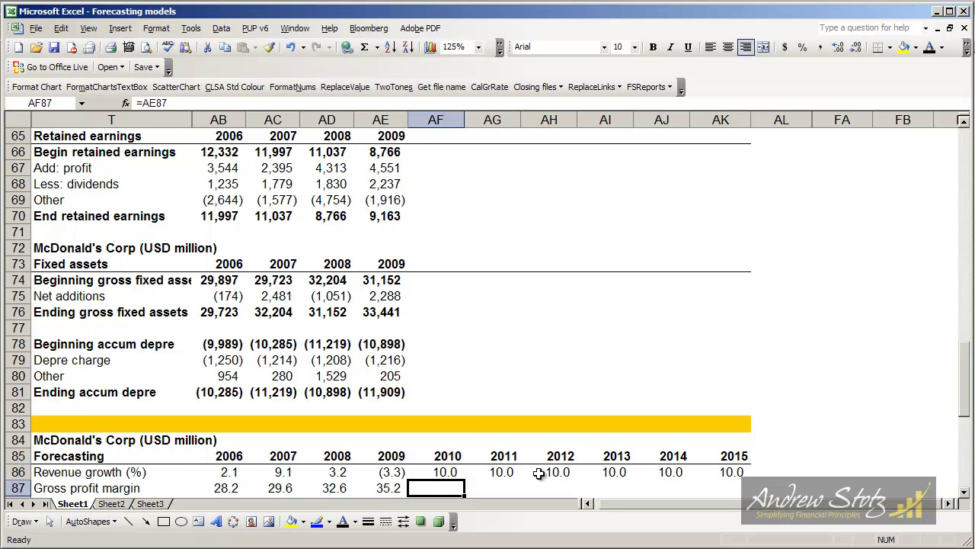
pyautogui.press('Up')
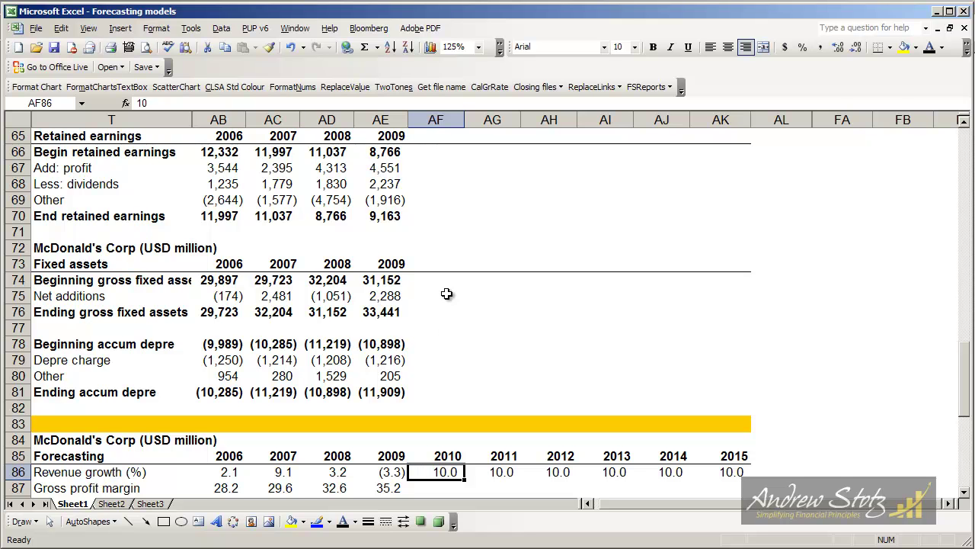
# - Return to the 2010 revenue formula in AF5 and recommit it unchanged
pyautogui.press('pageup')
pyautogui.press('pageup')
pyautogui.press('pageup')
pyautogui.click(442, 199)
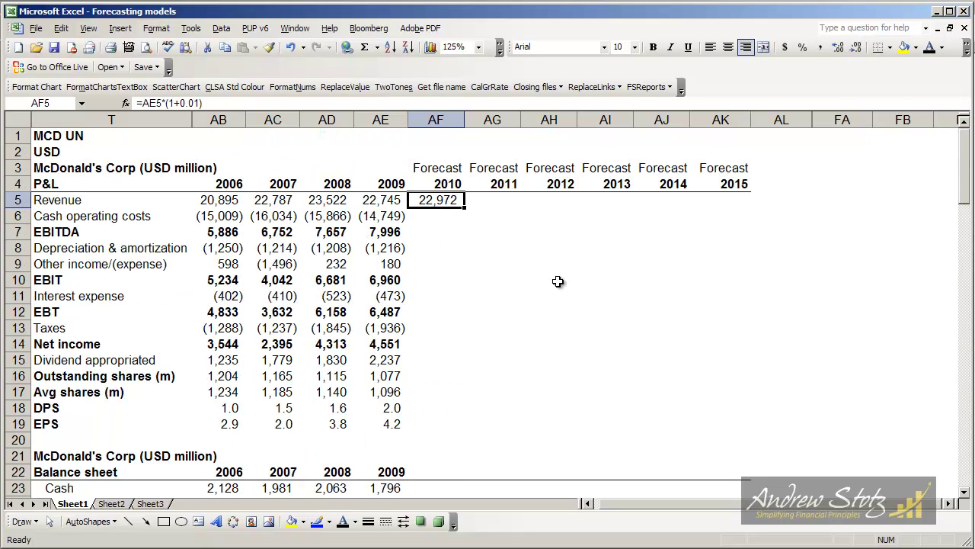
pyautogui.press('F2')
pyautogui.press('BackSpace')
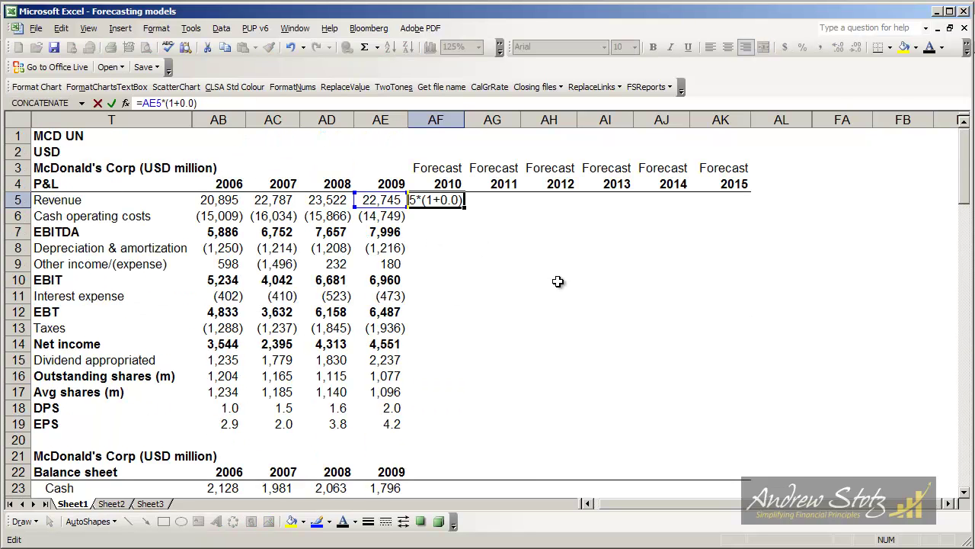
pyautogui.write('1')
pyautogui.hotkey('ctrl', 'Return')
# - Rewrite AF5 as =AE5*(1+AF86/100), so 2010 revenue shows 25,019
pyautogui.press('F2')
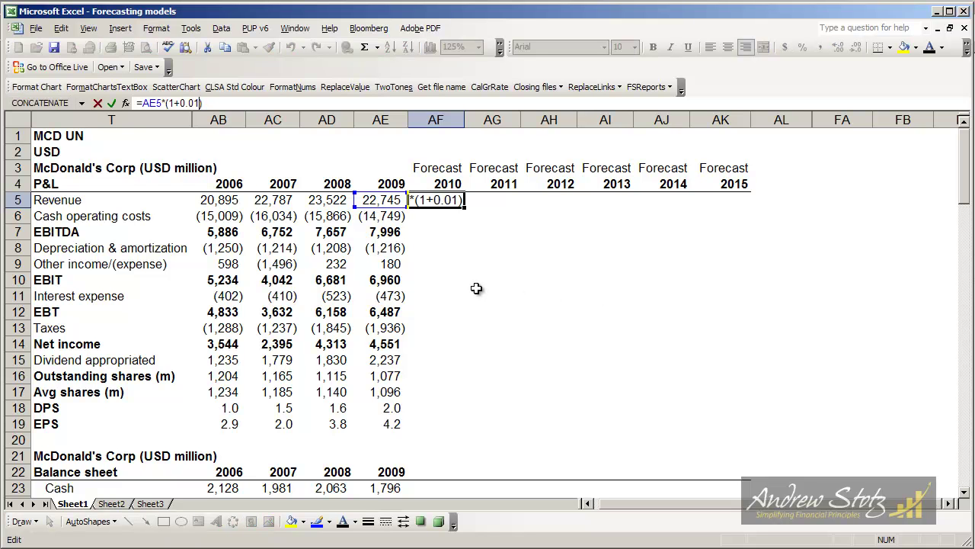
pyautogui.press('BackSpace')
pyautogui.press('BackSpace')
pyautogui.press('BackSpace')
pyautogui.press('BackSpace')
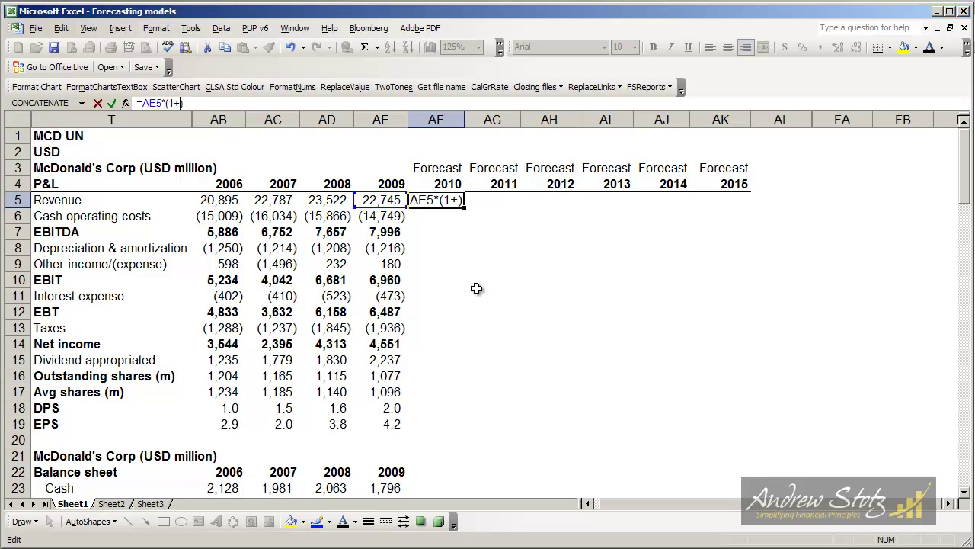
pyautogui.click(964, 468)
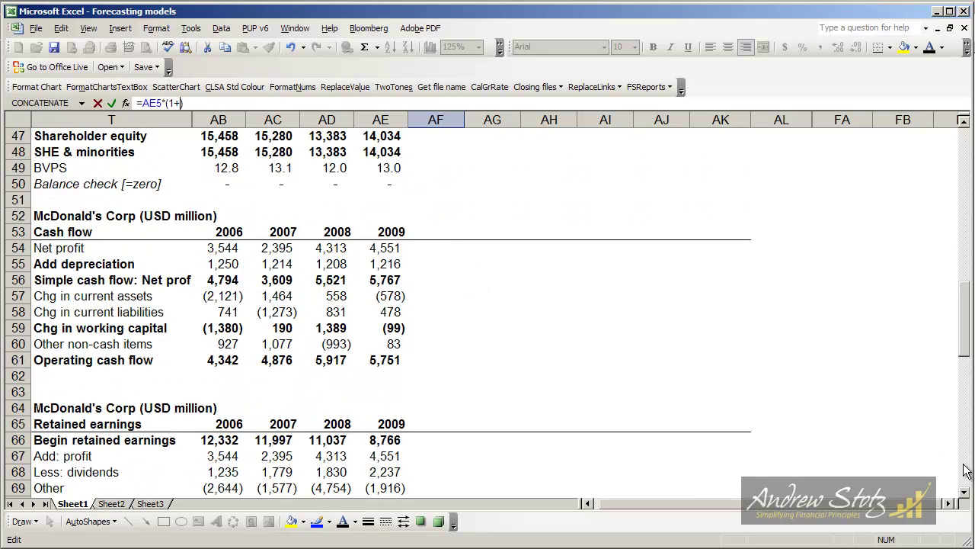
pyautogui.click(964, 223)
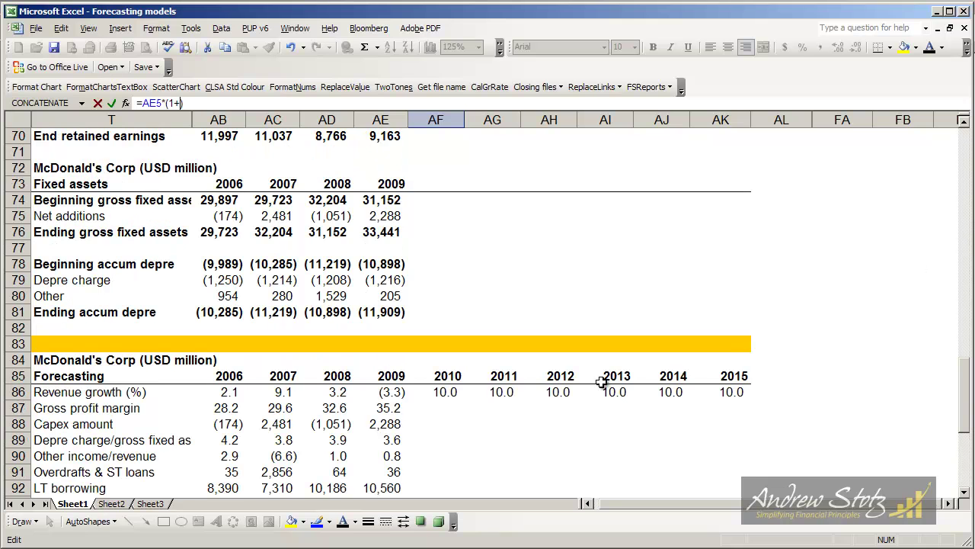
pyautogui.click(438, 390)
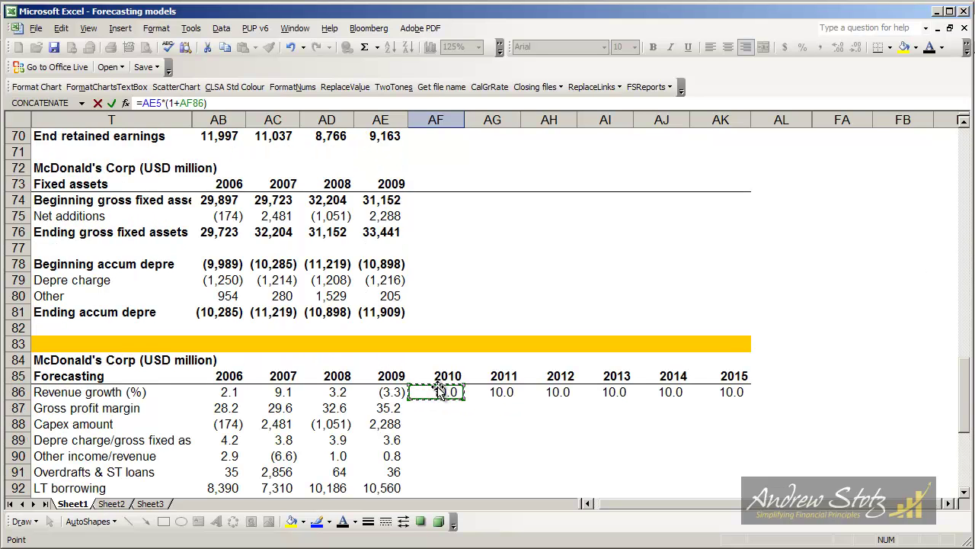
pyautogui.write('/100)')
pyautogui.press('Return')
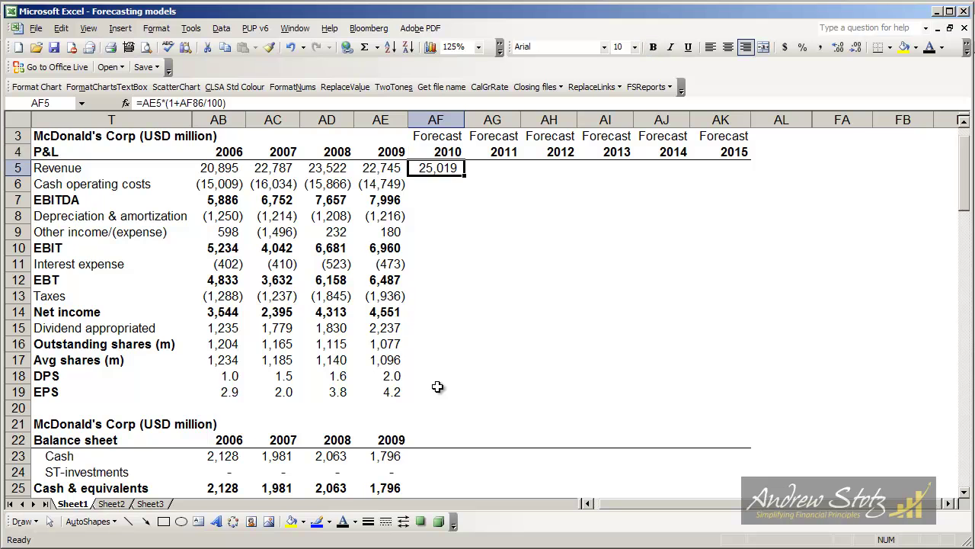
# - Check the 2010 and 2011 growth assumptions in the Forecasting revenue growth row
pyautogui.press('pagedown')
pyautogui.press('pagedown')
pyautogui.press('pagedown')
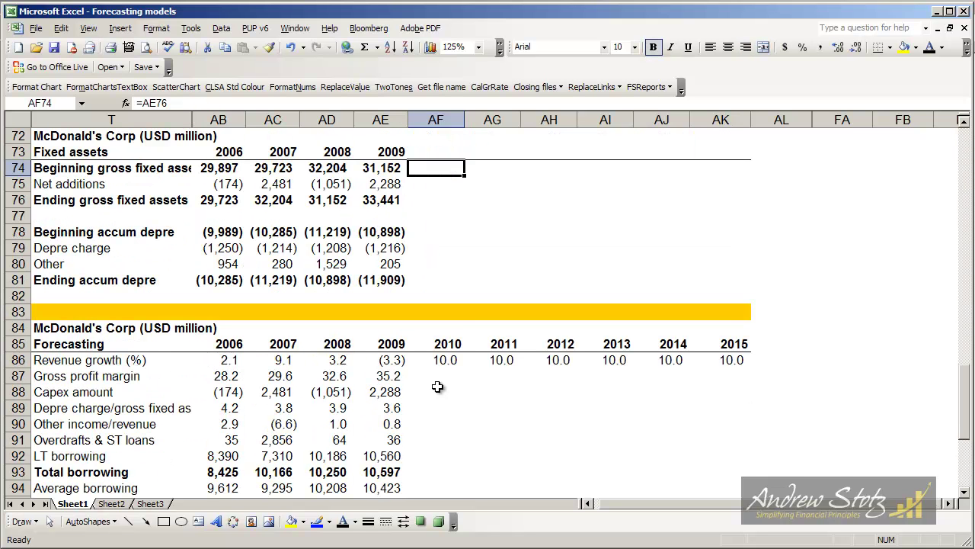
pyautogui.press('Down')
pyautogui.press('Down')
pyautogui.press('Down')
pyautogui.press('Down')
pyautogui.press('Down')
pyautogui.press('Down')
pyautogui.press('Down')
pyautogui.press('Down')
pyautogui.press('Down')
pyautogui.press('Down')
pyautogui.press('Down')
pyautogui.press('Down')
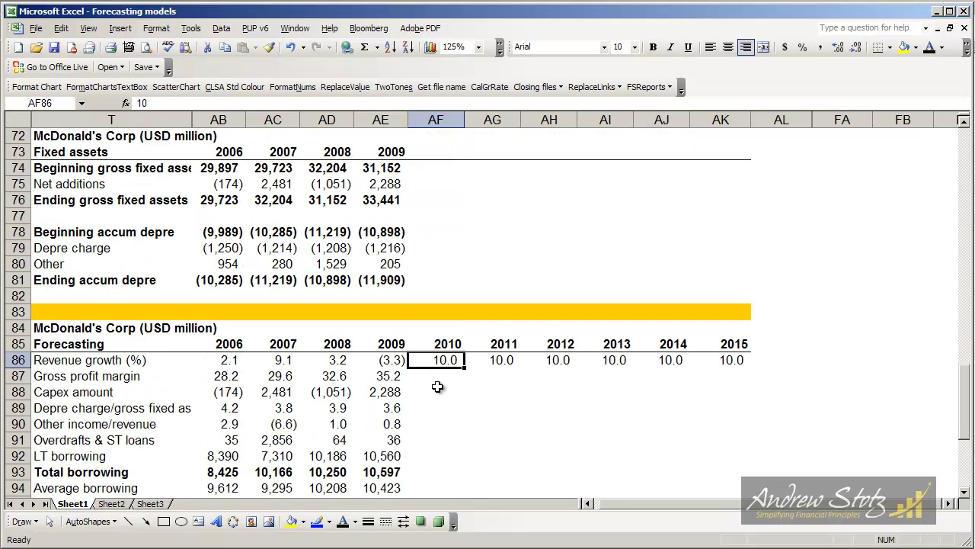
pyautogui.press('Right')
pyautogui.press('Left')
# - Copy the 2010 revenue growth formula in AF5 and try pasting it into 2011–2015, then undo
pyautogui.press('pageup')
pyautogui.press('pageup')
pyautogui.press('pageup')
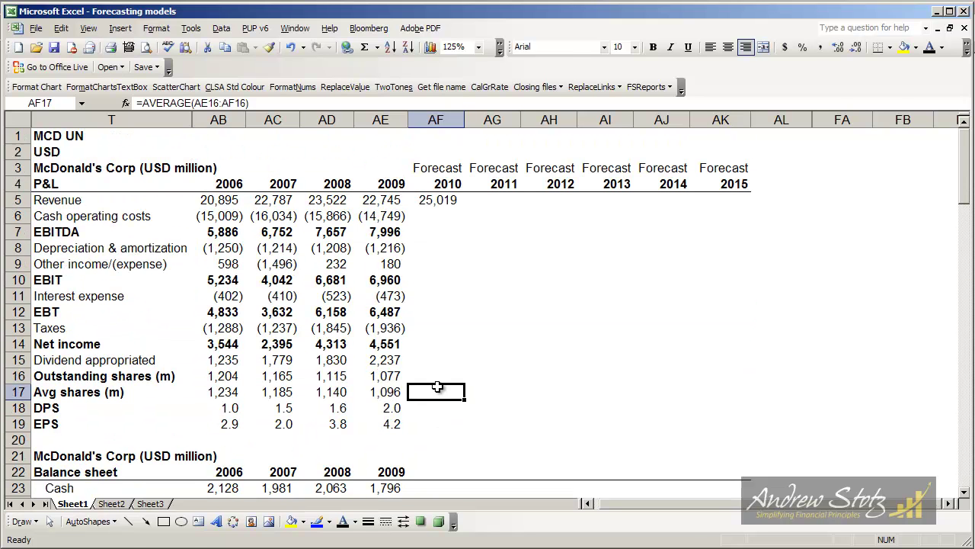
pyautogui.hotkey('ctrl', 'Up')
pyautogui.hotkey('ctrl', 'Up')
pyautogui.press('Down')
pyautogui.press('Down')
pyautogui.hotkey('ctrl', 'c')
pyautogui.press('Right')
pyautogui.hotkey('shift', 'Right')
pyautogui.hotkey('shift', 'Right')
pyautogui.hotkey('shift', 'Right')
pyautogui.hotkey('shift', 'Right')
pyautogui.hotkey('ctrl', 'v')
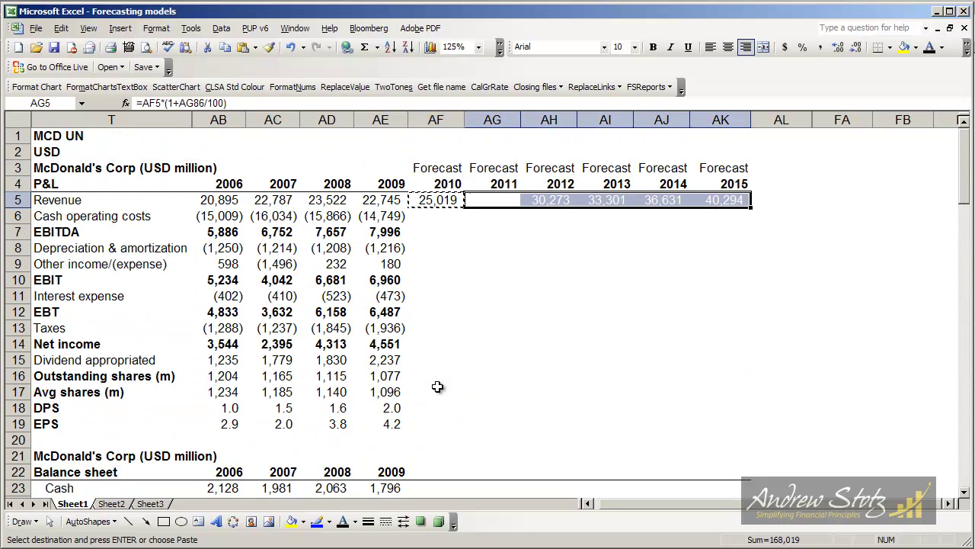
pyautogui.hotkey('ctrl', 'z')
pyautogui.press('Left')
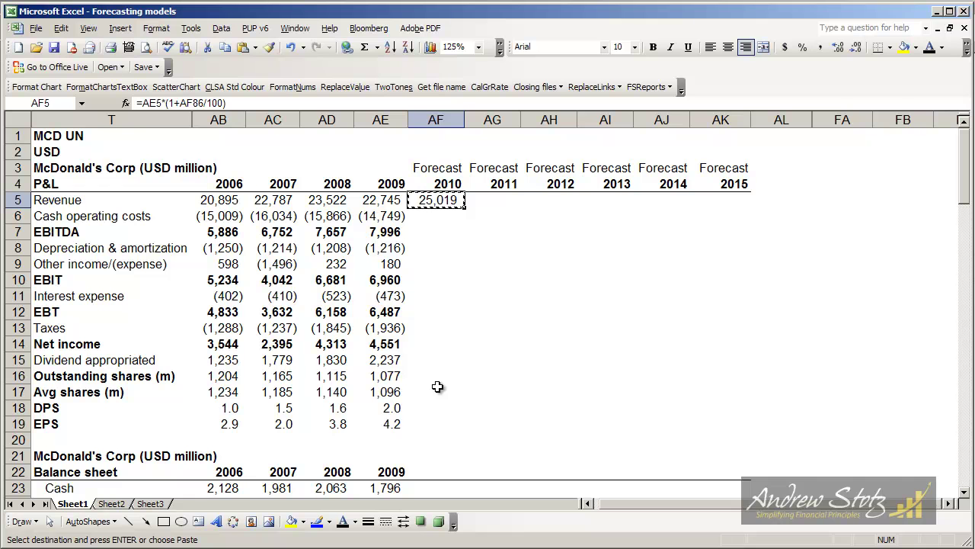
# - Paste the growth formula into AG5:AK5 so revenue reads 27,521 through 40,294
pyautogui.press('Right')
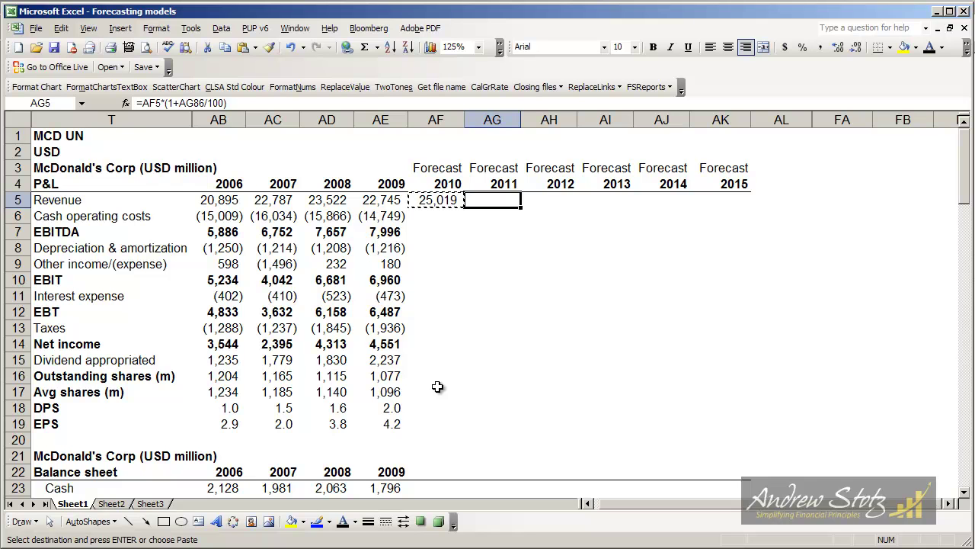
pyautogui.hotkey('shift', 'Right')
pyautogui.hotkey('shift', 'Right')
pyautogui.hotkey('shift', 'Right')
pyautogui.hotkey('shift', 'Right')
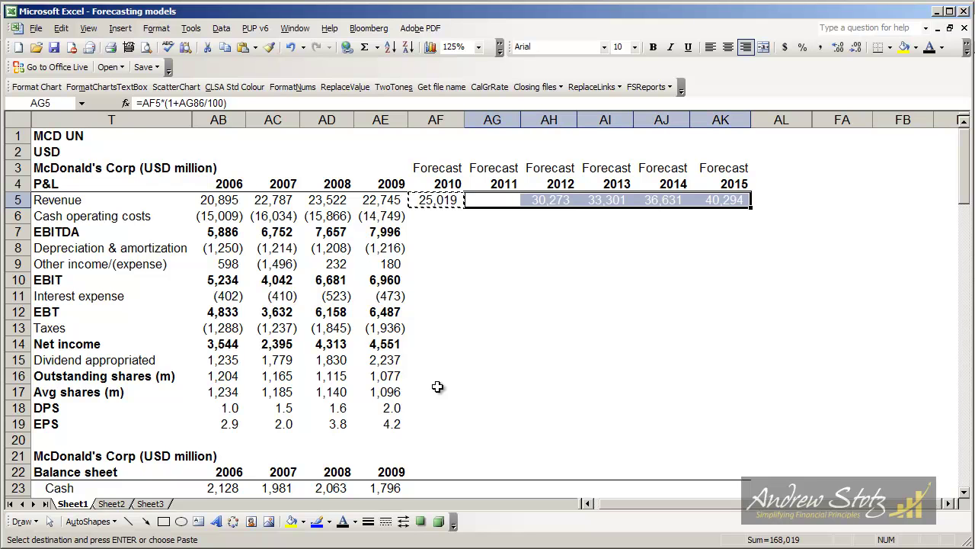
pyautogui.hotkey('ctrl', 'v')
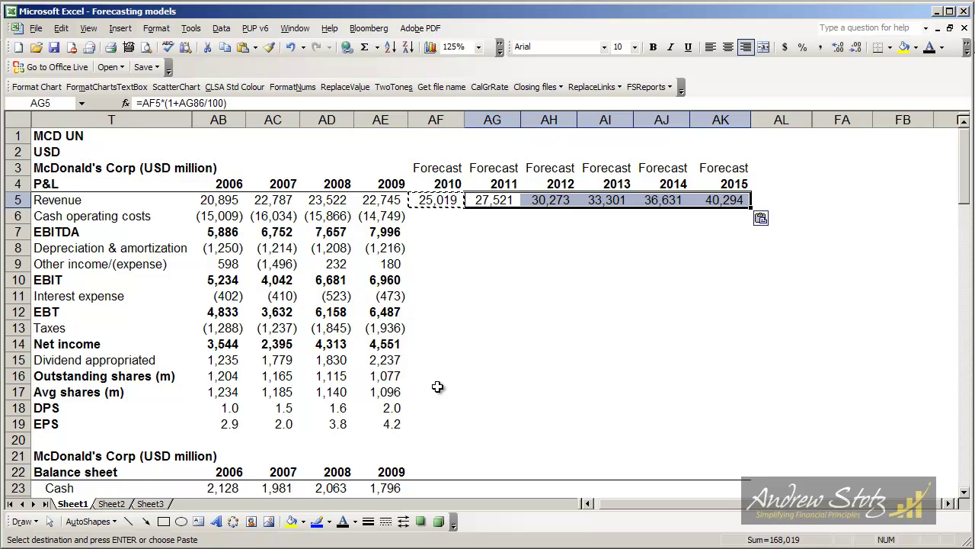
pyautogui.press('Right')
pyautogui.press('Left')
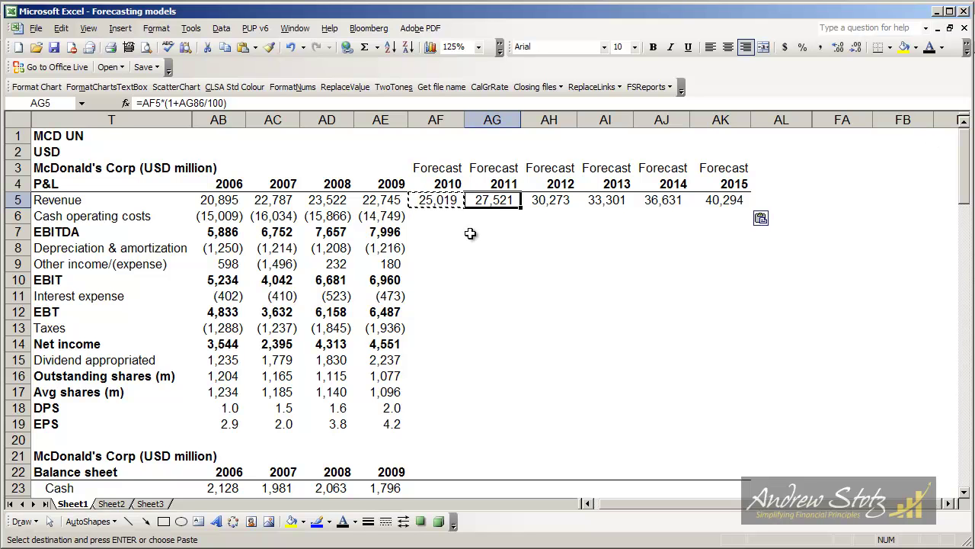
pyautogui.press('pagedown')
pyautogui.press('pagedown')
pyautogui.press('pagedown')
pyautogui.press('pageup')
pyautogui.press('pageup')
pyautogui.press('pageup')
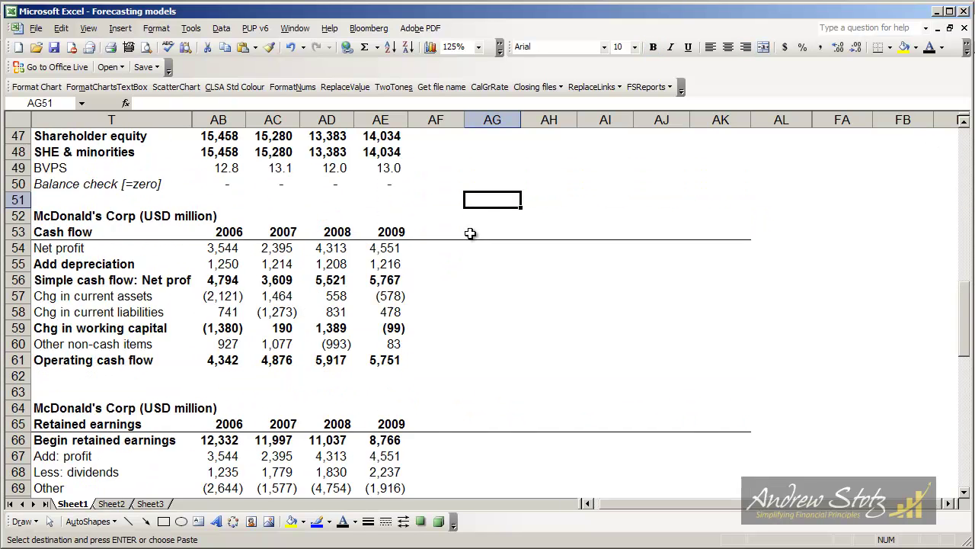
pyautogui.press('pagedown')
pyautogui.press('pagedown')
pyautogui.press('pagedown')
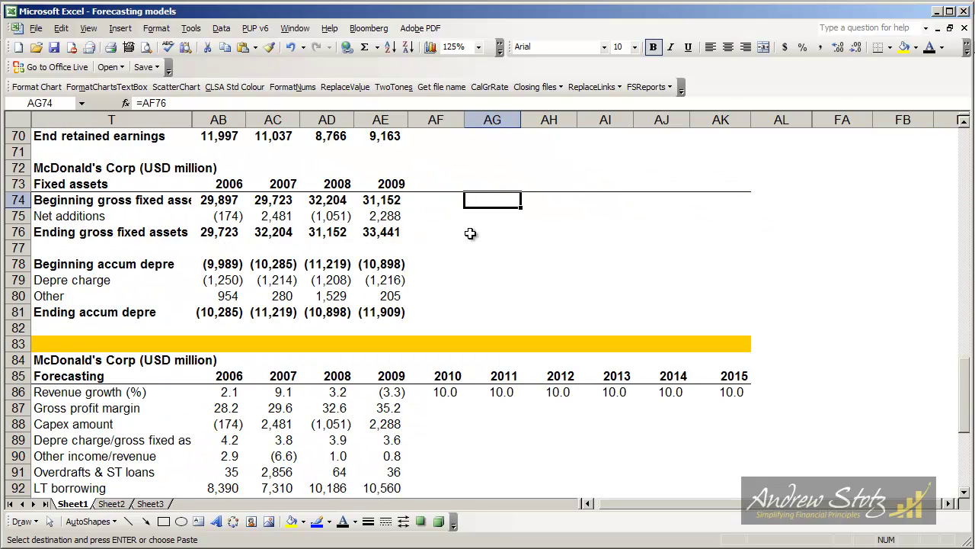
pyautogui.press('pageup')
pyautogui.press('pageup')
pyautogui.press('pageup')
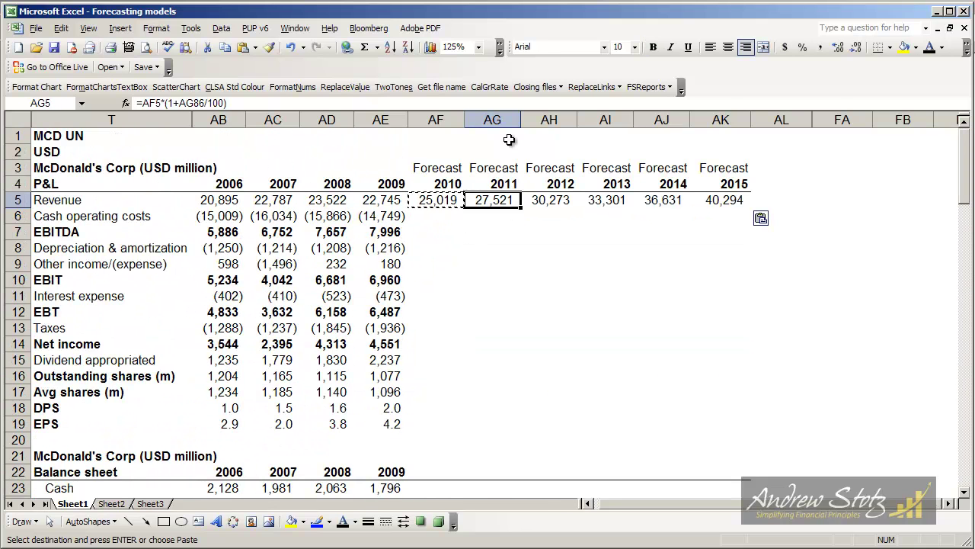
pyautogui.click(221, 199)
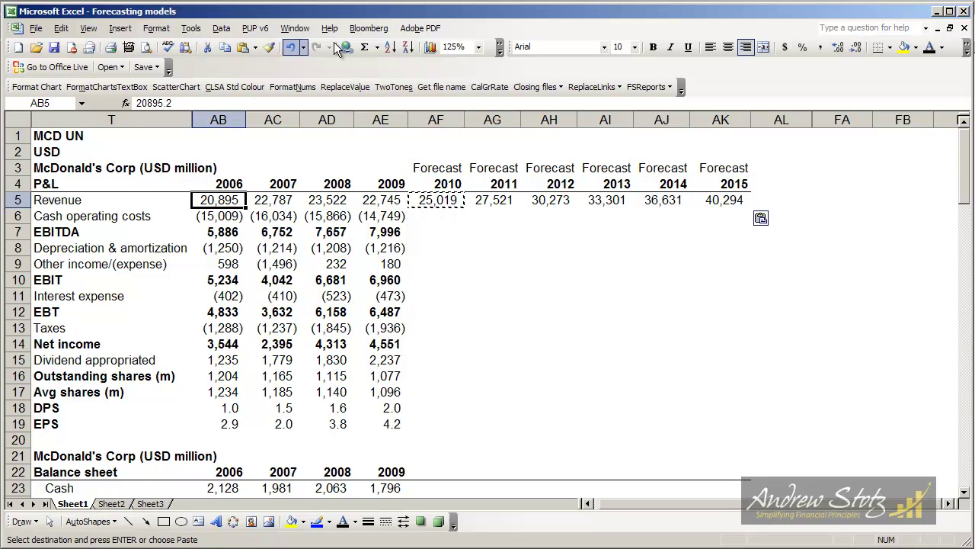
pyautogui.click(297, 29)
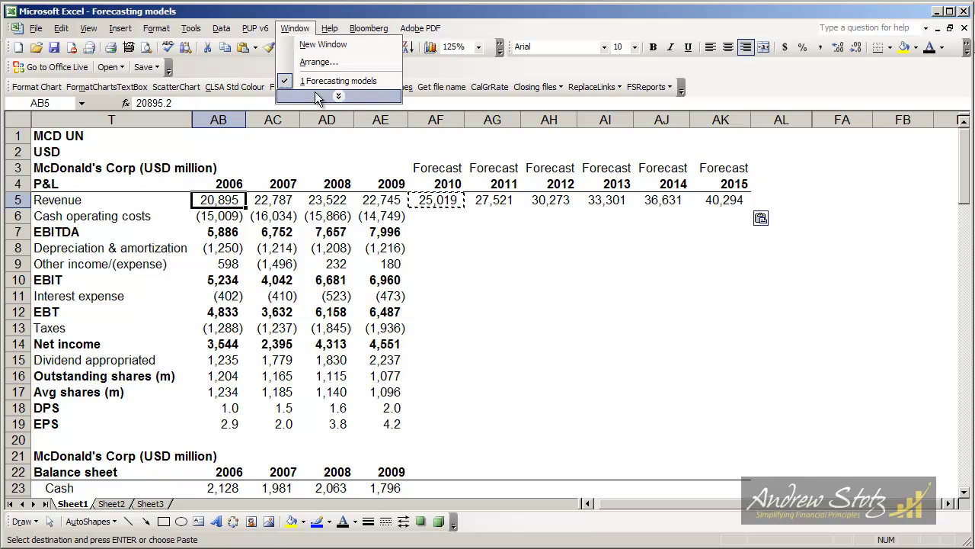
pyautogui.moveTo(315, 92)
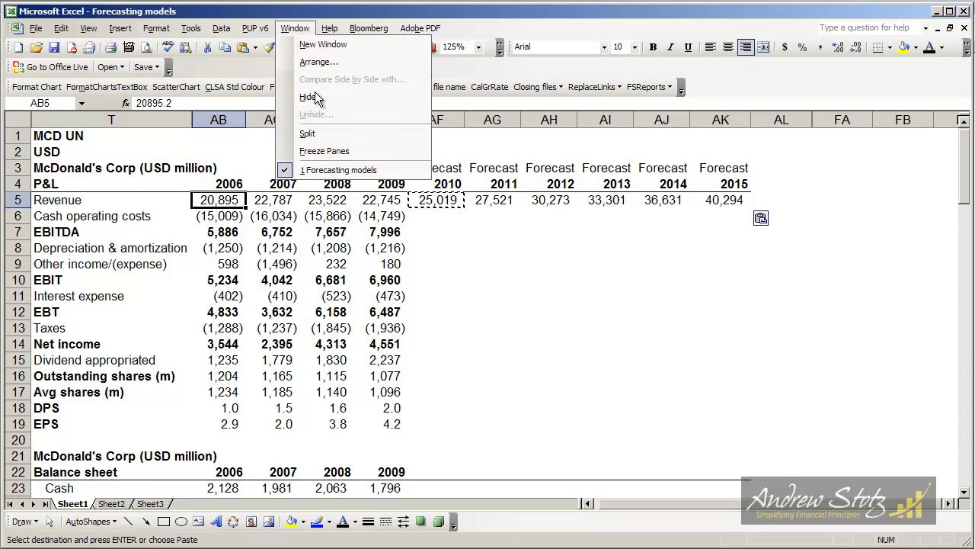
pyautogui.click(314, 150)
pyautogui.press('Down')
pyautogui.press('Down')
pyautogui.press('Down')
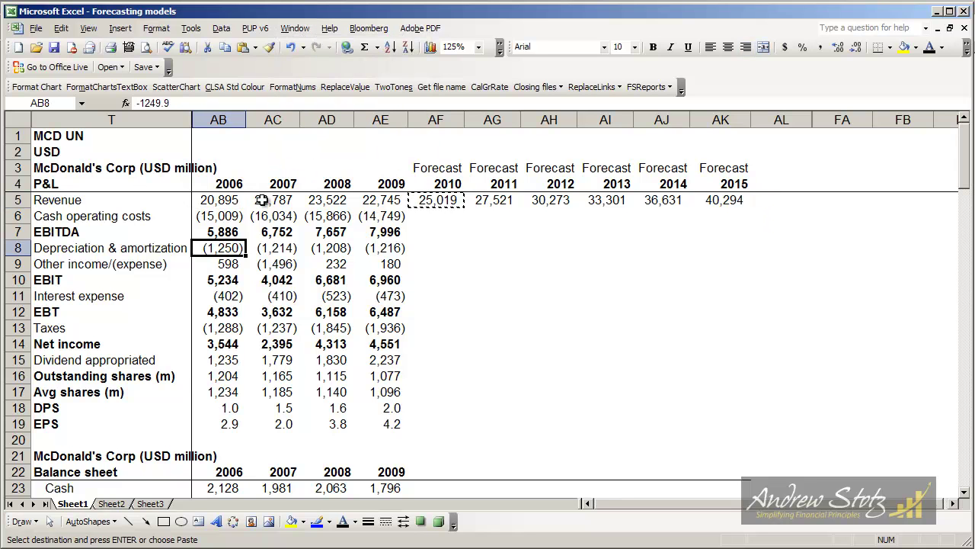
pyautogui.press('Down')
pyautogui.press('Down')
pyautogui.press('Down')
pyautogui.press('Down')
pyautogui.press('Down')
pyautogui.press('Down')
pyautogui.press('Down')
pyautogui.press('Down')
pyautogui.press('Down')
pyautogui.press('Down')
pyautogui.press('Down')
pyautogui.press('Down')
pyautogui.press('Down')
pyautogui.press('Down')
pyautogui.press('Down')
pyautogui.press('Down')
pyautogui.press('Down')
pyautogui.press('Down')
pyautogui.press('Down')
pyautogui.press('Down')
pyautogui.press('Up')
pyautogui.press('Up')
pyautogui.press('Up')
pyautogui.press('Up')
pyautogui.press('Up')
pyautogui.press('Up')
pyautogui.press('Up')
pyautogui.press('Up')
pyautogui.press('Up')
pyautogui.press('Up')
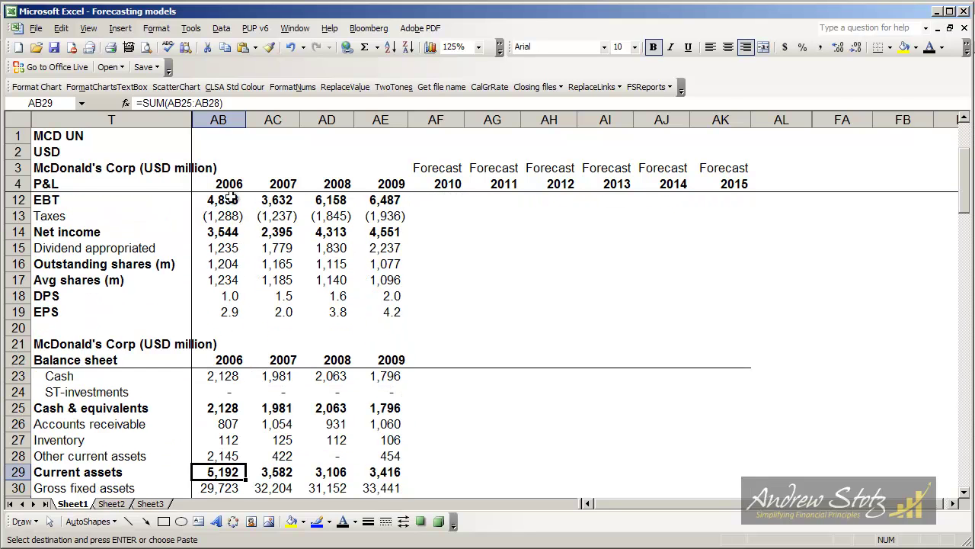
pyautogui.press('Up')
pyautogui.press('Up')
pyautogui.press('Up')
pyautogui.press('Up')
pyautogui.press('Up')
pyautogui.press('Up')
pyautogui.press('Up')
pyautogui.press('Up')
pyautogui.press('Up')
pyautogui.press('Up')
pyautogui.press('Up')
pyautogui.press('Up')
pyautogui.press('Up')
pyautogui.press('Up')
pyautogui.press('Up')
pyautogui.press('Up')
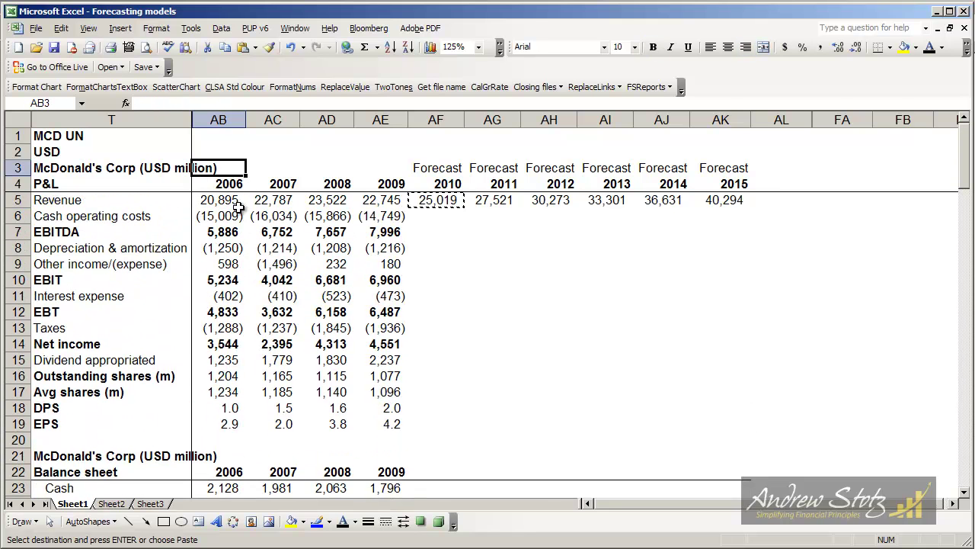
pyautogui.press('Left')
pyautogui.press('Down')
pyautogui.press('Down')
pyautogui.press('Right')
pyautogui.press('Right')
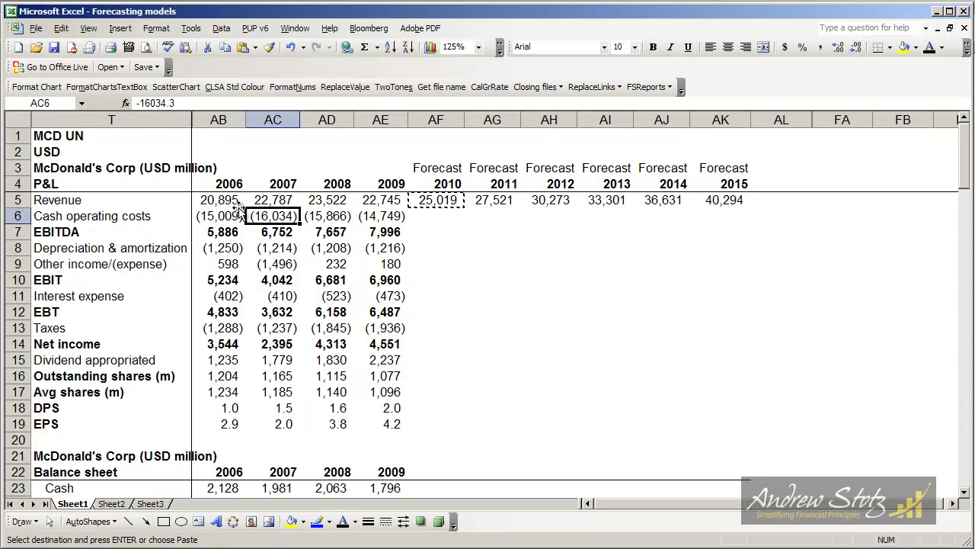
pyautogui.press('Right')
pyautogui.press('Right')
pyautogui.press('Right')
pyautogui.press('Right')
pyautogui.press('Right')
pyautogui.press('Right')
pyautogui.press('Right')
pyautogui.press('Right')
pyautogui.press('Right')
pyautogui.press('Right')
pyautogui.press('Right')
pyautogui.press('Left')
pyautogui.press('Left')
pyautogui.press('Left')
pyautogui.press('Left')
pyautogui.press('Left')
pyautogui.press('Left')
pyautogui.press('Left')
pyautogui.press('Left')
pyautogui.press('Left')
pyautogui.press('Left')
pyautogui.press('Left')
pyautogui.press('Left')
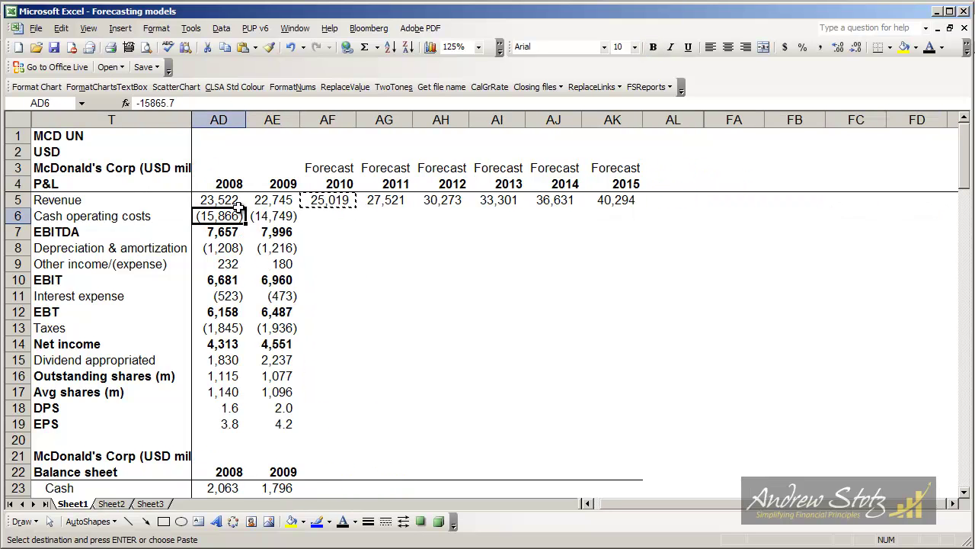
pyautogui.click(299, 30)
pyautogui.click(311, 80)
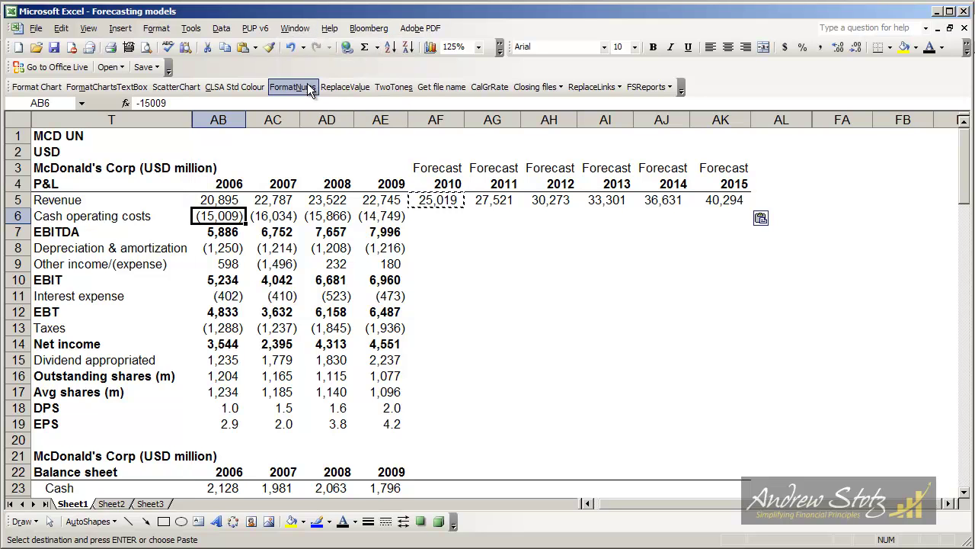
pyautogui.press('Up')
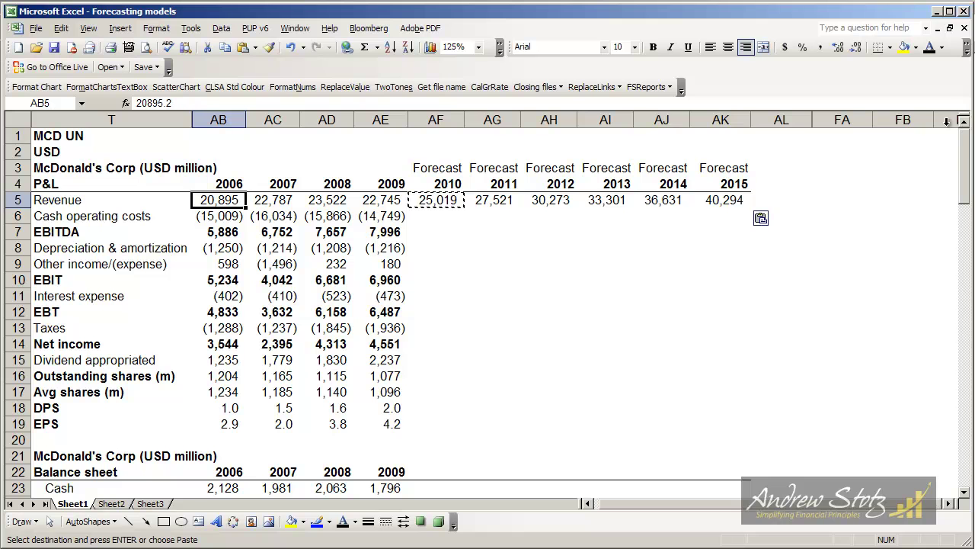
# - Split the sheet into four panes meeting near row 12 and column AE
pyautogui.moveTo(959, 120); pyautogui.dragTo(852, 325)
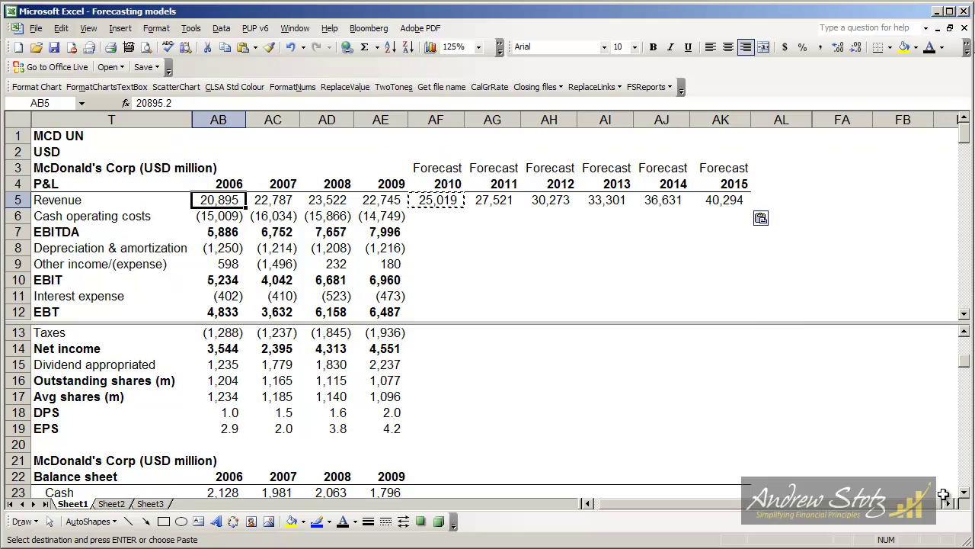
pyautogui.moveTo(957, 509); pyautogui.dragTo(416, 462)
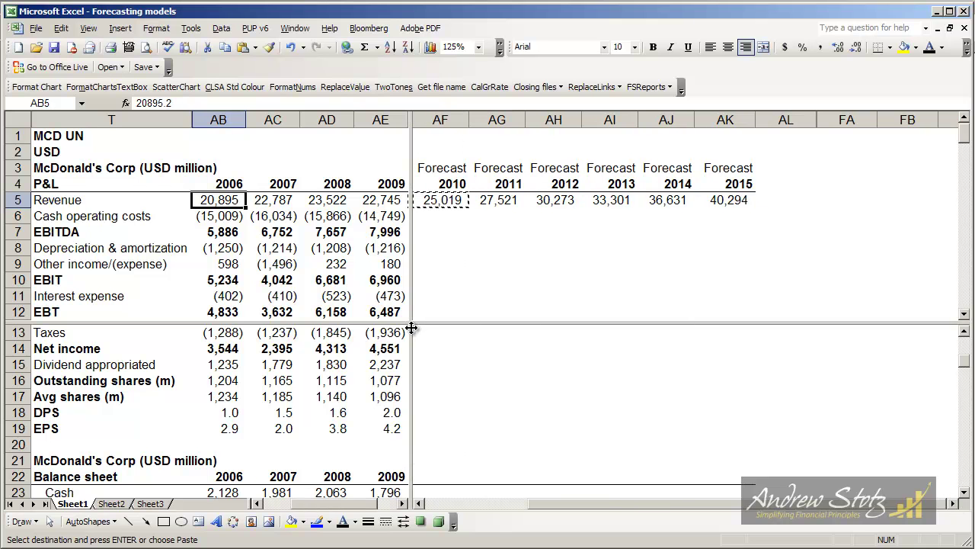
pyautogui.moveTo(414, 323); pyautogui.dragTo(343, 304)
# - Check the 2007 figures, the 2007 net income formula and the 2010 EBIT formula
pyautogui.click(289, 252)
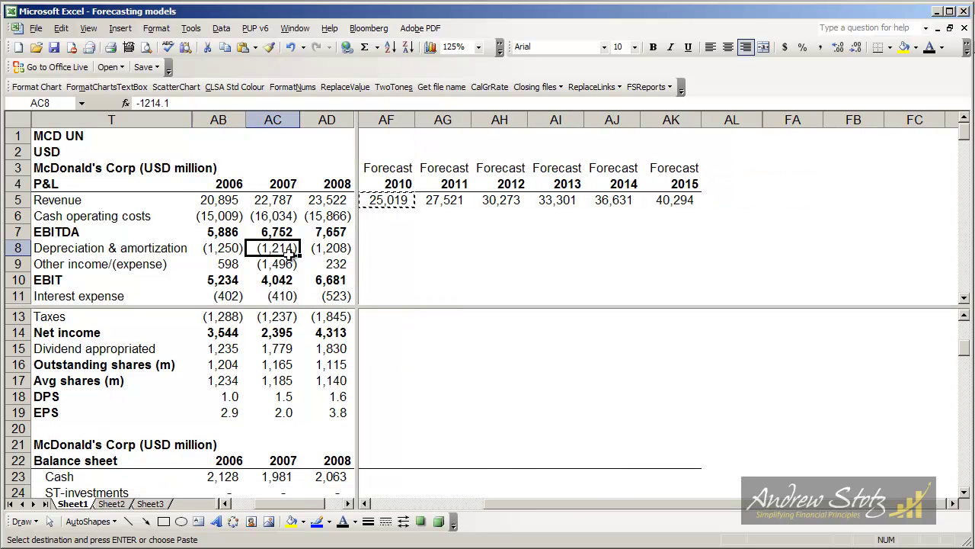
pyautogui.click(279, 332)
pyautogui.click(375, 279)
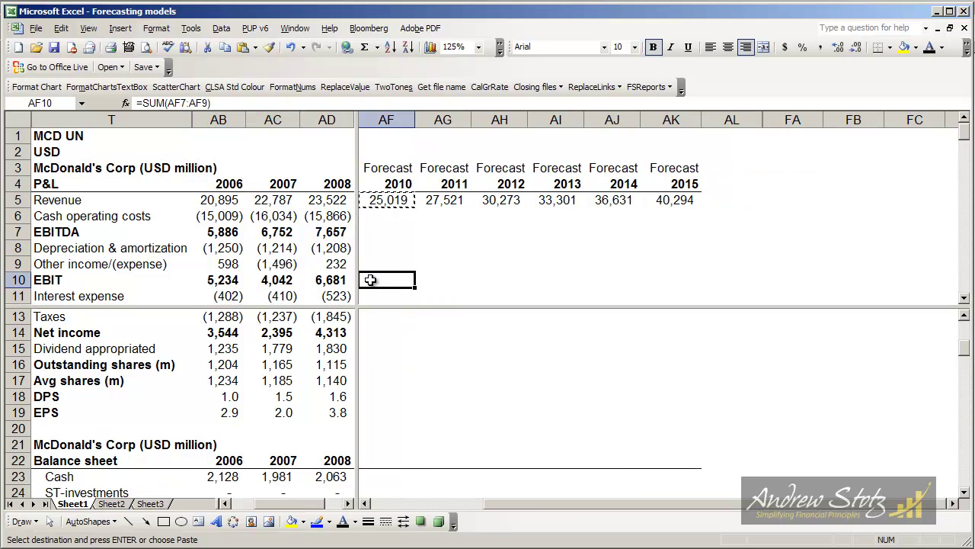
# - Remove the vertical split and scroll the lower pane down to the Forecasting section
pyautogui.doubleClick(355, 396)
pyautogui.click(435, 348)
pyautogui.scroll(-7, 433, 354)
pyautogui.click(433, 351)
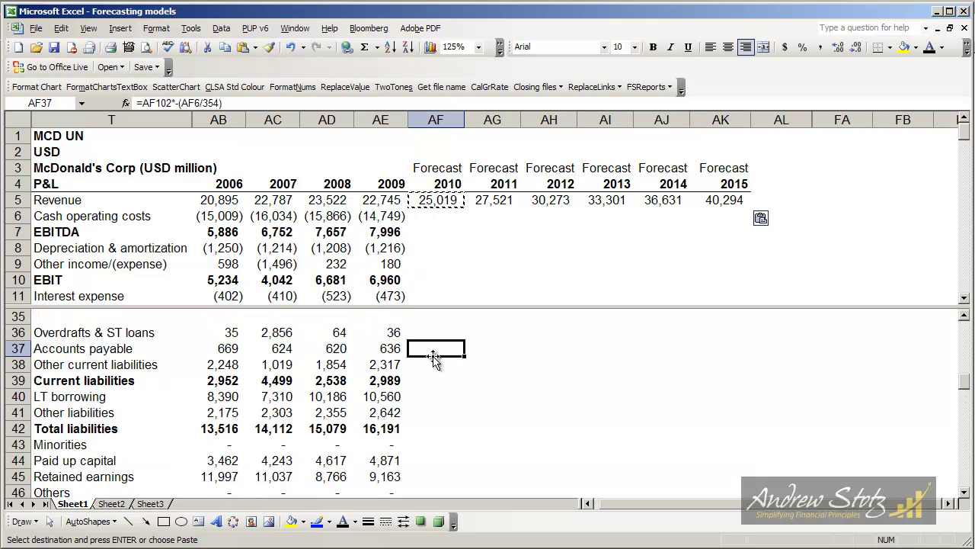
pyautogui.scroll(-4, 433, 355)
pyautogui.click(433, 351)
pyautogui.scroll(-7, 433, 354)
pyautogui.click(432, 350)
pyautogui.scroll(-4, 433, 354)
pyautogui.click(432, 350)
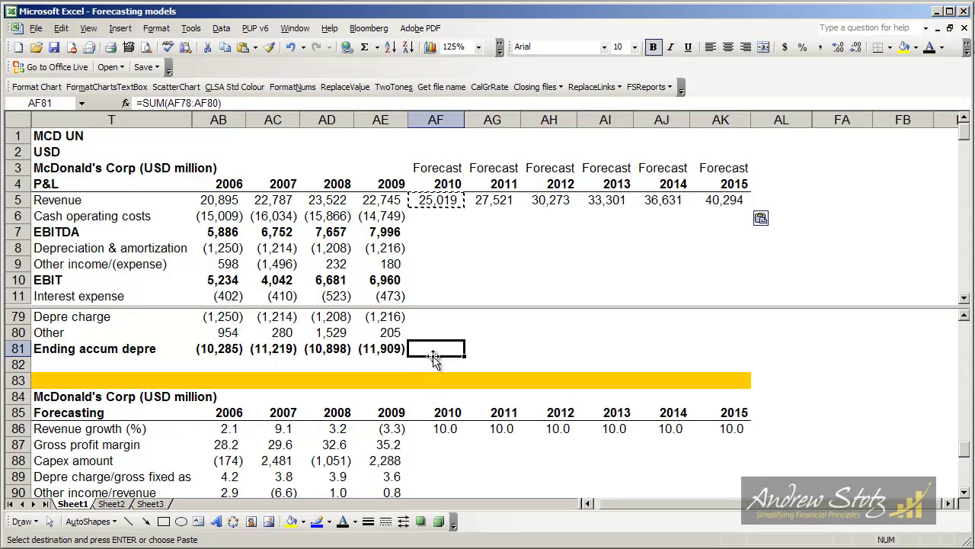
# - Review the 2010 revenue growth assumption, cash operating costs and growth-driven revenue formula
pyautogui.click(440, 431)
pyautogui.click(425, 214)
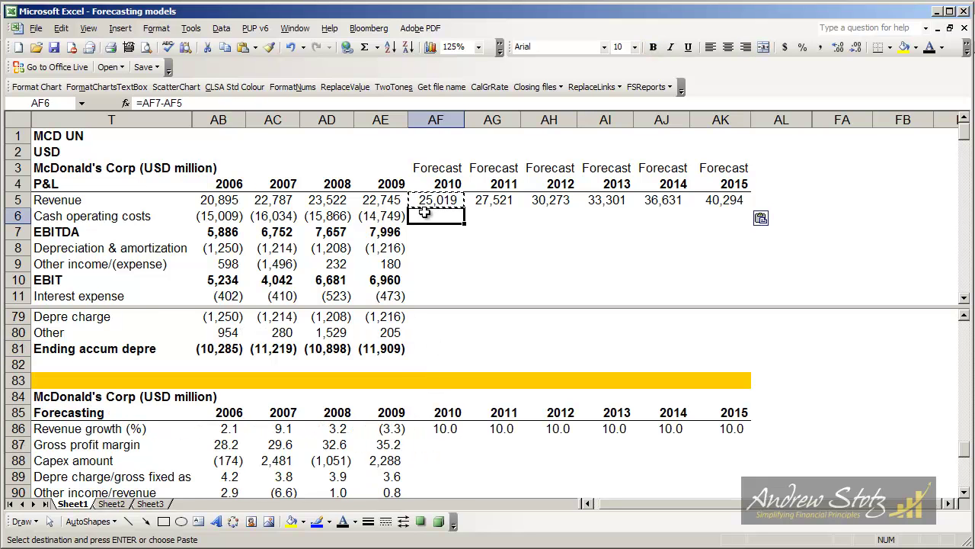
pyautogui.click(421, 202)
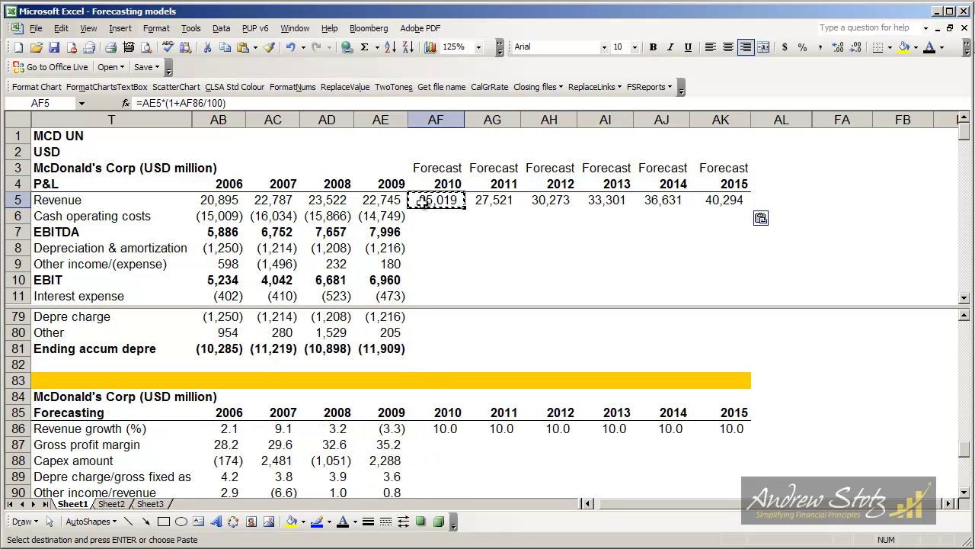